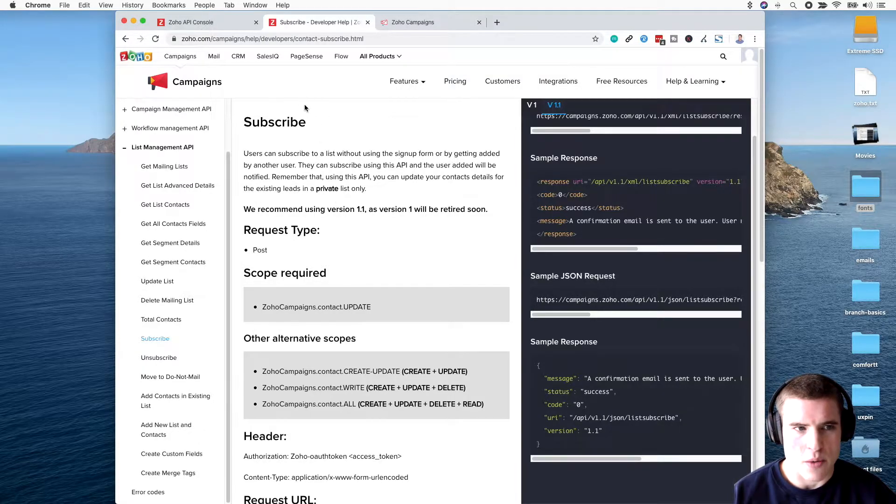
Step: Switch from the Subscribe docs to the Zoho Developer Console's Applications list
{"action": "left_click", "coordinate": [235, 25]}
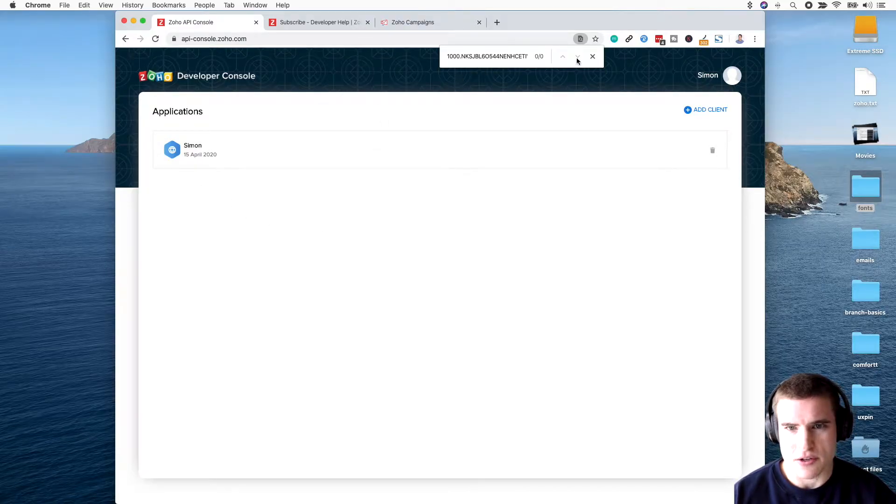
Step: Dismiss the find bar and begin registering a new API client via ADD CLIENT
{"action": "left_click", "coordinate": [592, 57]}
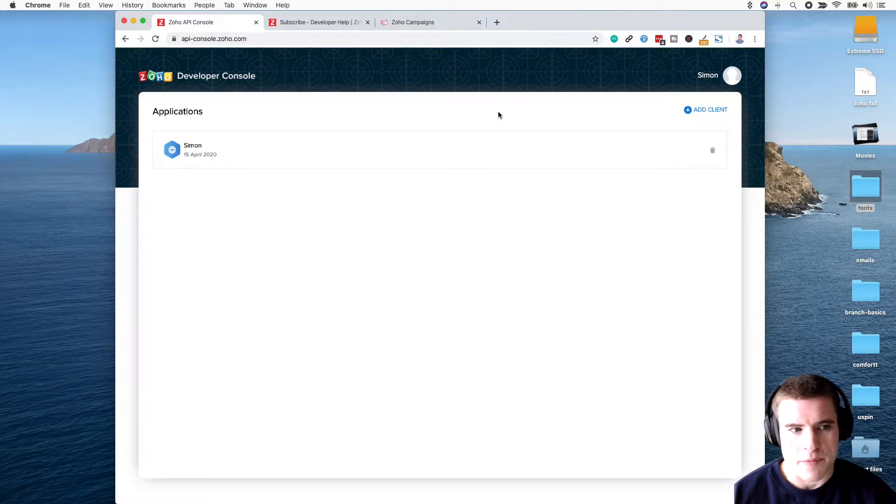
{"action": "left_click", "coordinate": [701, 109]}
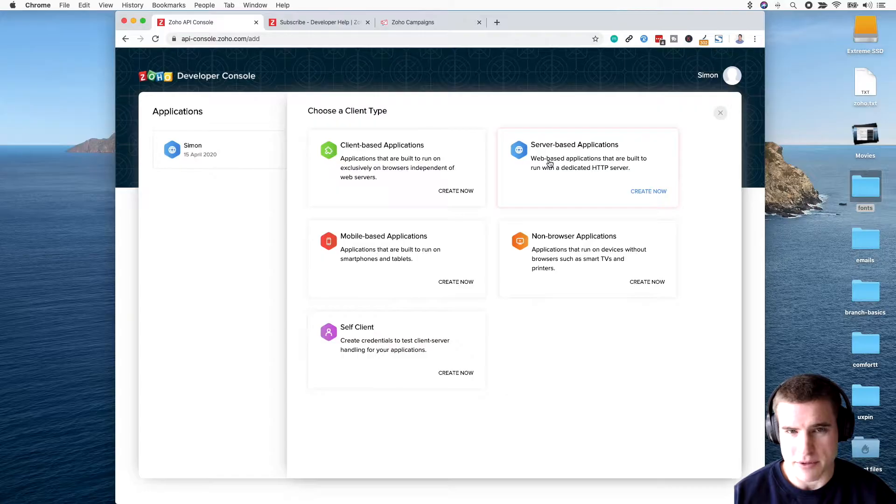
{"action": "left_click", "coordinate": [550, 164]}
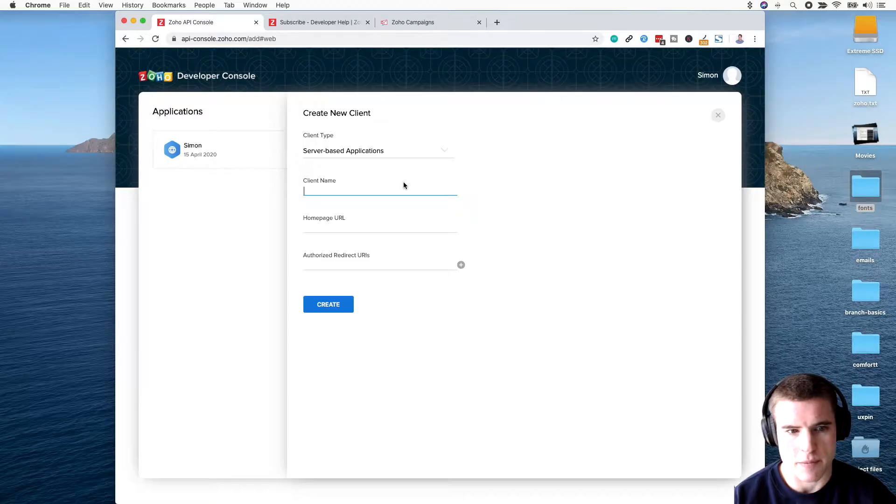
{"action": "type", "text": "gravity"}
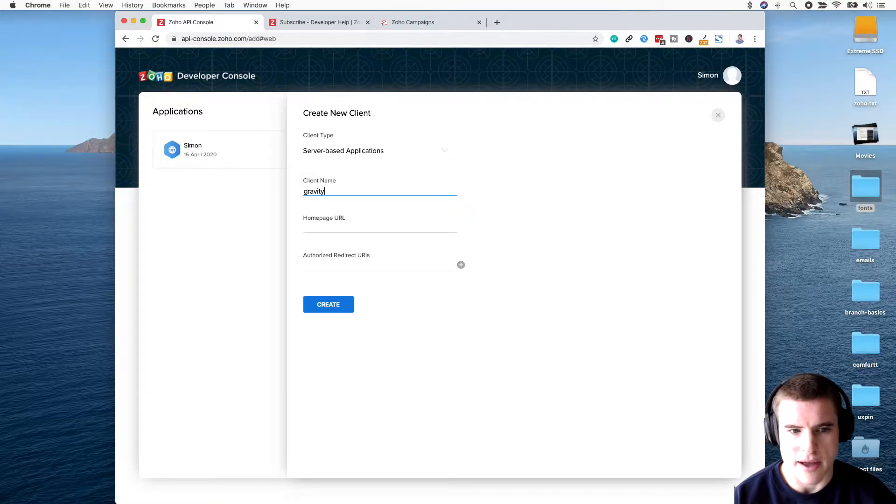
{"action": "key", "text": "Tab"}
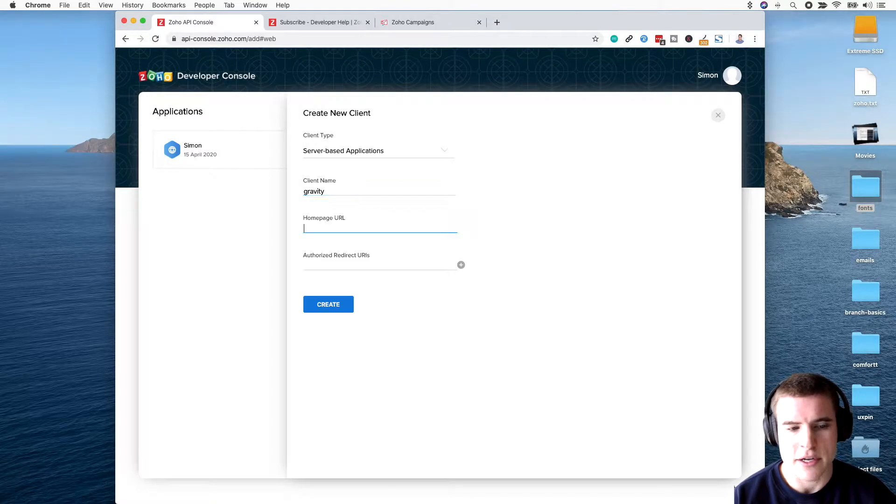
{"action": "type", "text": "sgwebpartners.com/"}
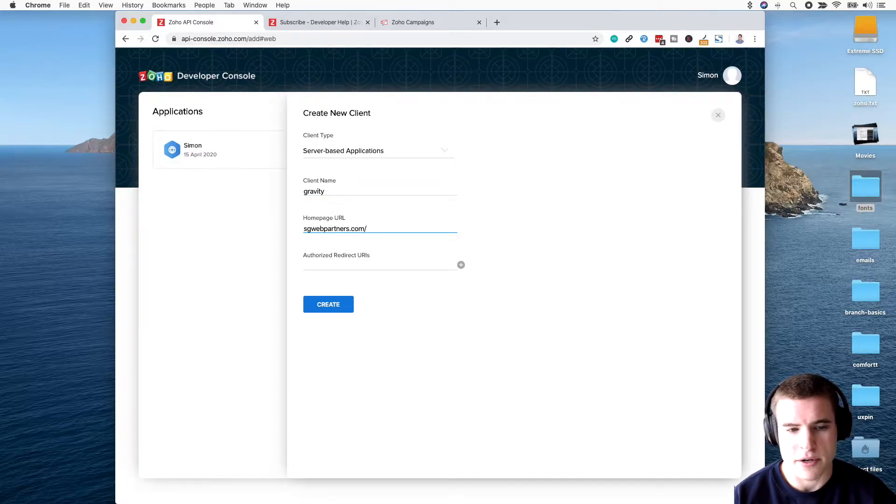
{"action": "key", "text": "Tab"}
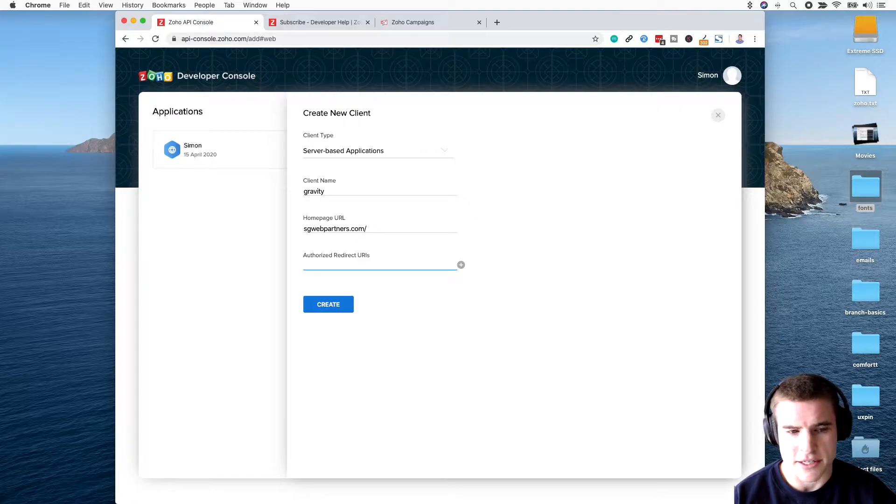
{"action": "type", "text": "https://s"}
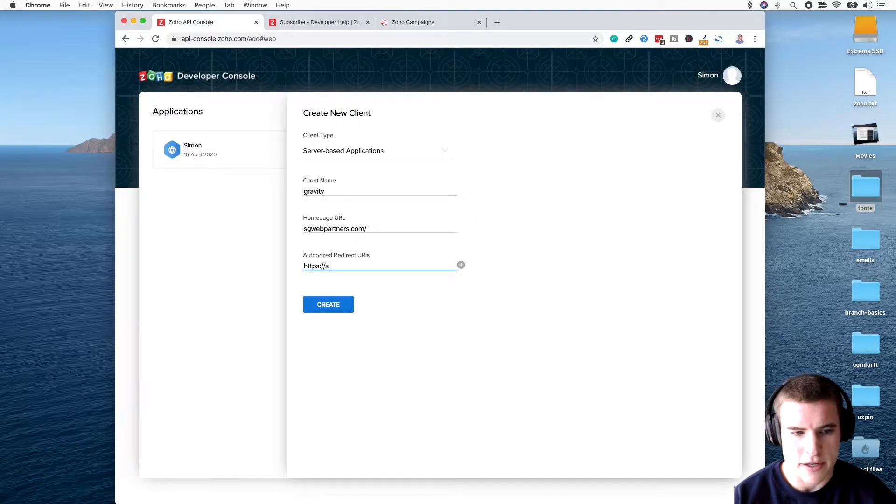
{"action": "type", "text": "gwebpartners.com/"}
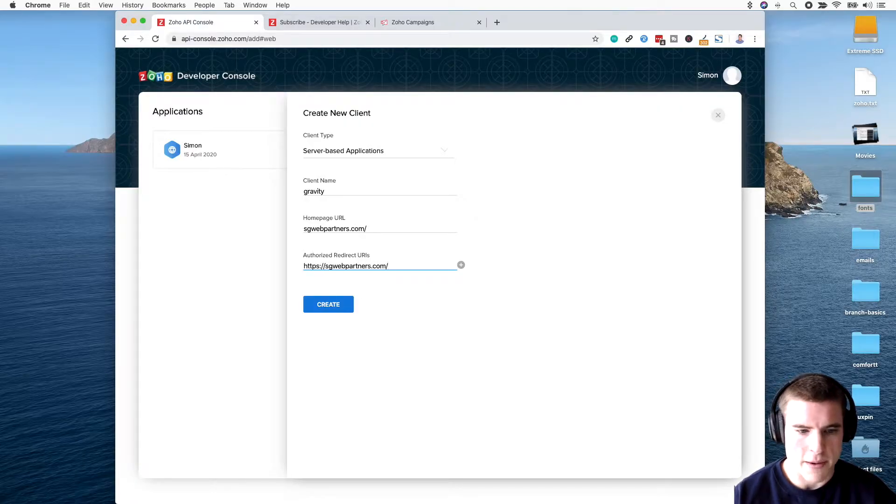
{"action": "left_click", "coordinate": [414, 304]}
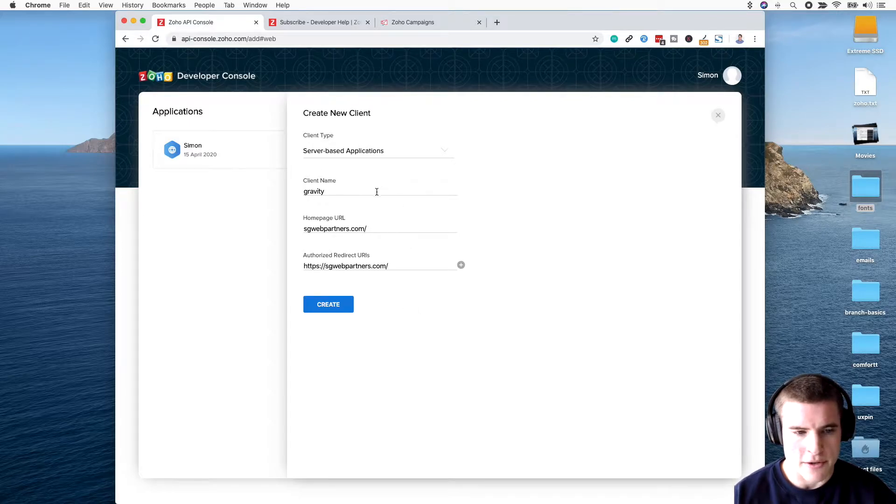
{"action": "left_click", "coordinate": [345, 306]}
{"action": "left_click", "coordinate": [456, 201]}
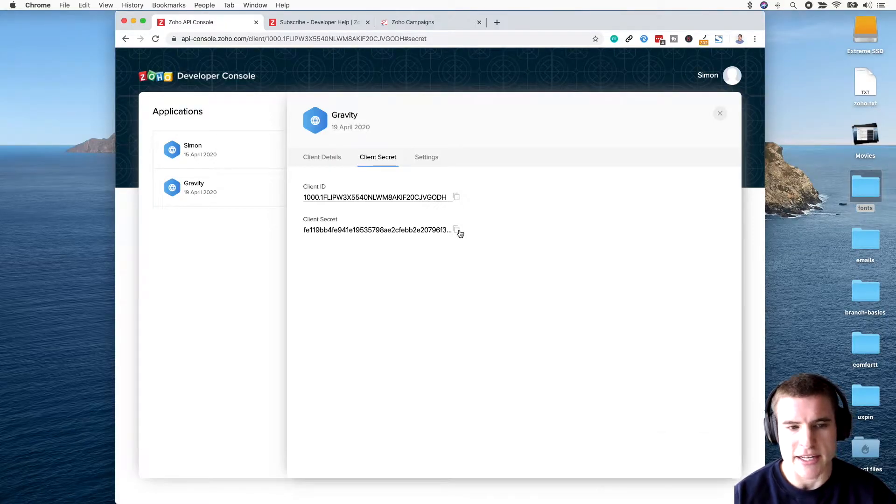
Step: Restore the zoho.txt editor window and arrange it on the left beside the browser
{"action": "key", "text": "super+Tab"}
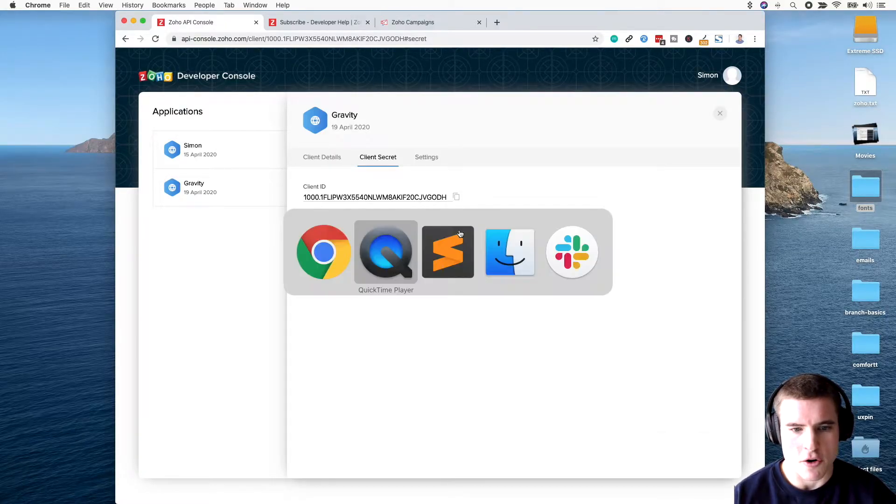
{"action": "key", "text": "super+Tab"}
{"action": "left_click_drag", "start_coordinate": [563, 22], "coordinate": [692, 22]}
{"action": "mouse_move", "coordinate": [486, 499]}
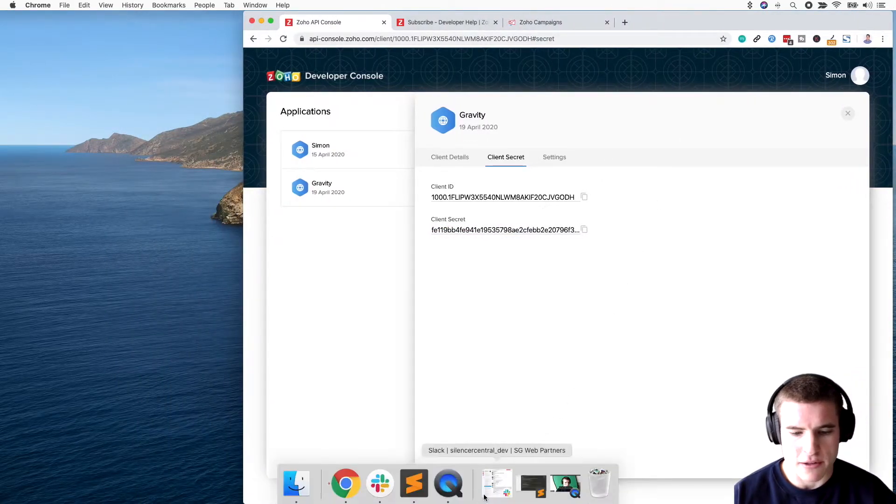
{"action": "left_click", "coordinate": [529, 491]}
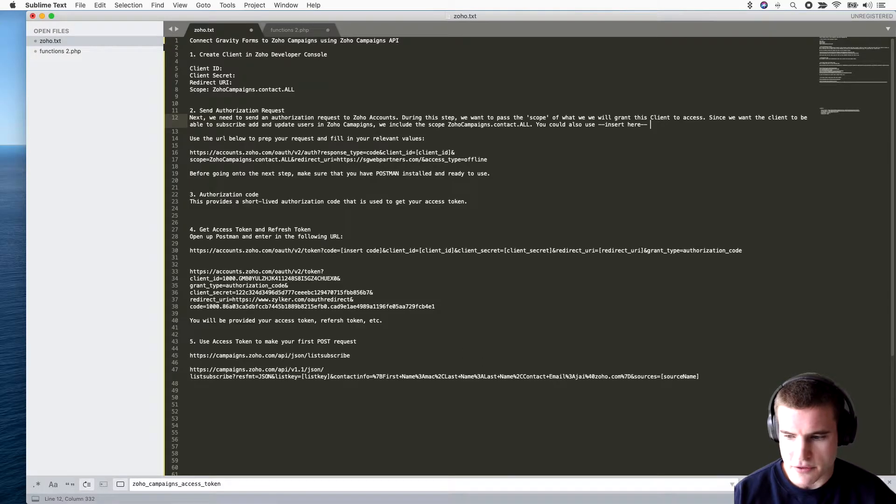
{"action": "left_click_drag", "start_coordinate": [895, 502], "coordinate": [538, 501]}
{"action": "left_click_drag", "start_coordinate": [379, 16], "coordinate": [351, 16]}
Step: Paste the Gravity client ID and client secret into the Client ID and Client Secret lines of zoho.txt
{"action": "left_click", "coordinate": [593, 195]}
{"action": "left_click", "coordinate": [584, 196]}
{"action": "left_click", "coordinate": [215, 70]}
{"action": "left_click", "coordinate": [215, 69]}
{"action": "key", "text": "super+v"}
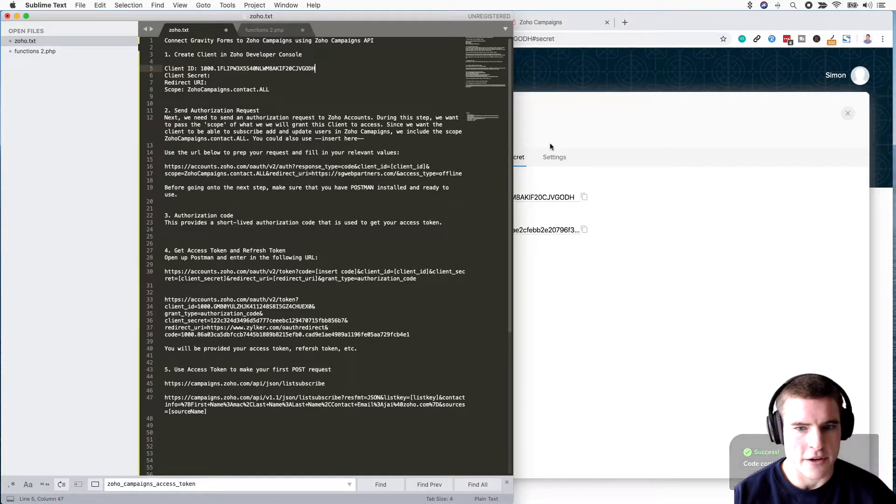
{"action": "left_click", "coordinate": [531, 141]}
{"action": "left_click", "coordinate": [584, 230]}
{"action": "left_click", "coordinate": [231, 78]}
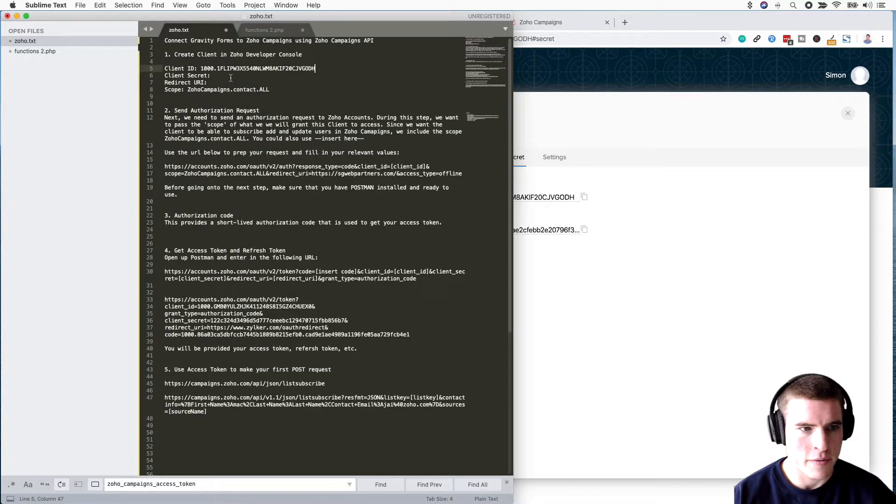
{"action": "left_click", "coordinate": [230, 78]}
{"action": "key", "text": "super+v"}
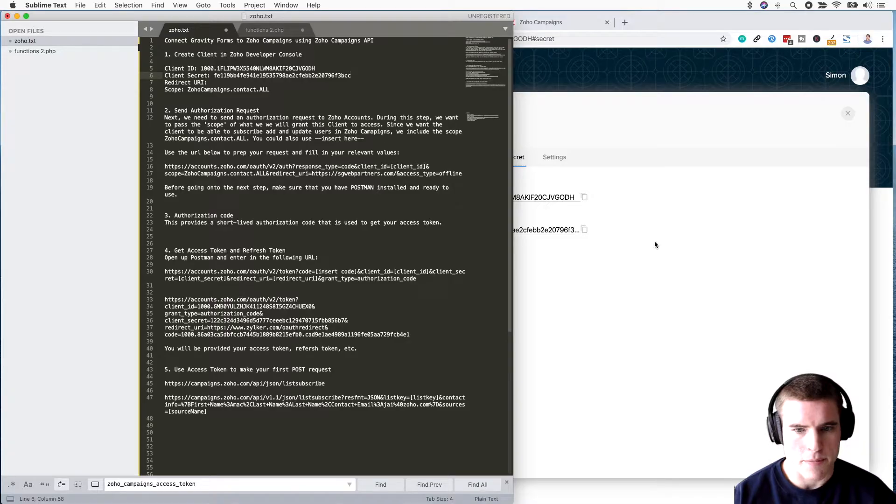
{"action": "left_click", "coordinate": [655, 241]}
{"action": "left_click", "coordinate": [446, 158]}
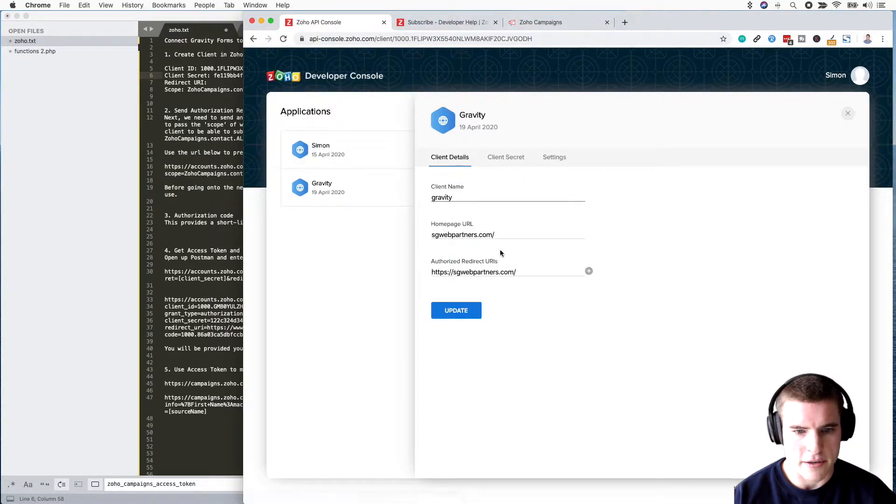
{"action": "left_click_drag", "start_coordinate": [530, 273], "coordinate": [416, 270]}
{"action": "left_click", "coordinate": [223, 80]}
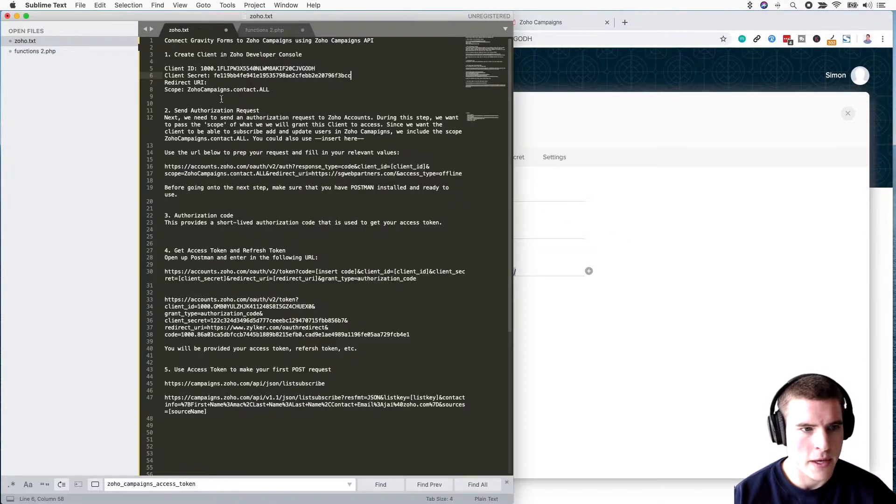
{"action": "key", "text": "super+v"}
{"action": "left_click", "coordinate": [270, 89]}
{"action": "left_click_drag", "start_coordinate": [189, 89], "coordinate": [269, 89]}
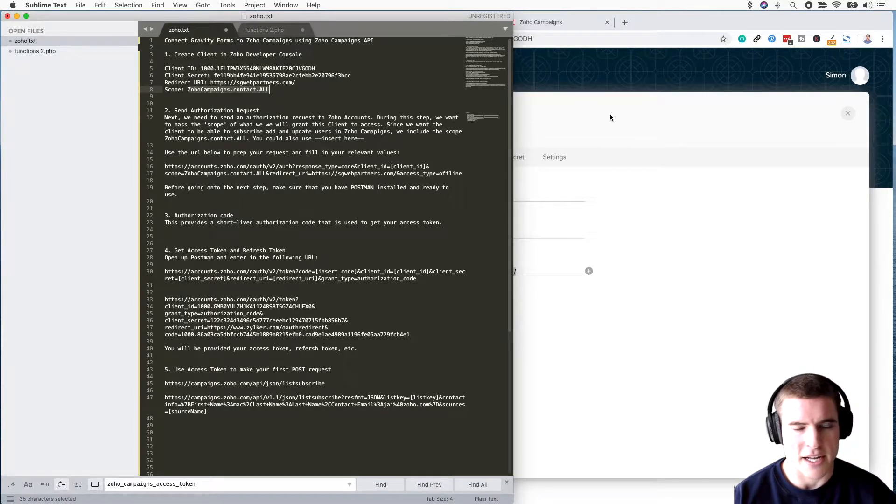
{"action": "left_click", "coordinate": [603, 116]}
{"action": "left_click", "coordinate": [470, 25]}
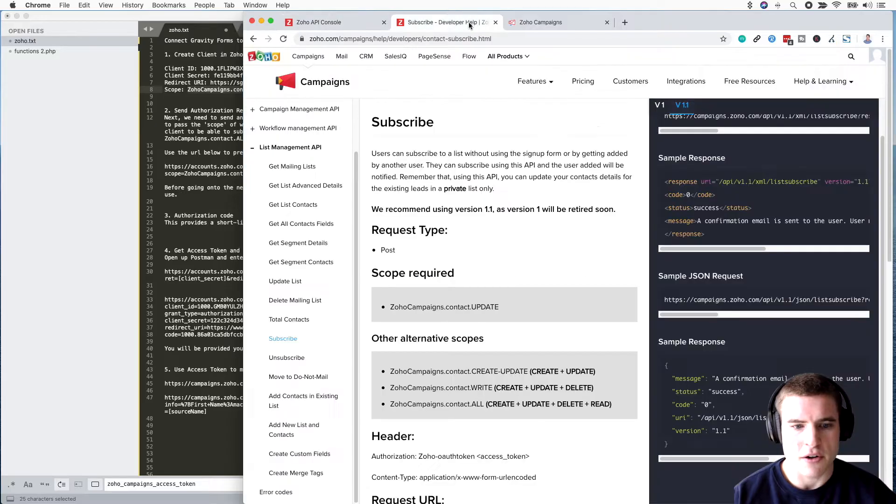
Step: Scroll the Subscribe docs down to the Request URL section
{"action": "scroll", "coordinate": [510, 256], "scroll_direction": "down", "scroll_amount": 2}
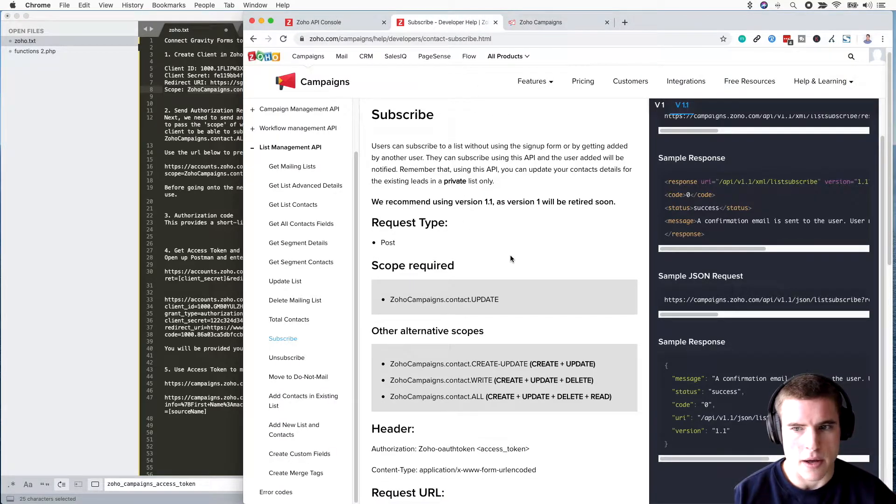
{"action": "scroll", "coordinate": [510, 258], "scroll_direction": "down", "scroll_amount": 4}
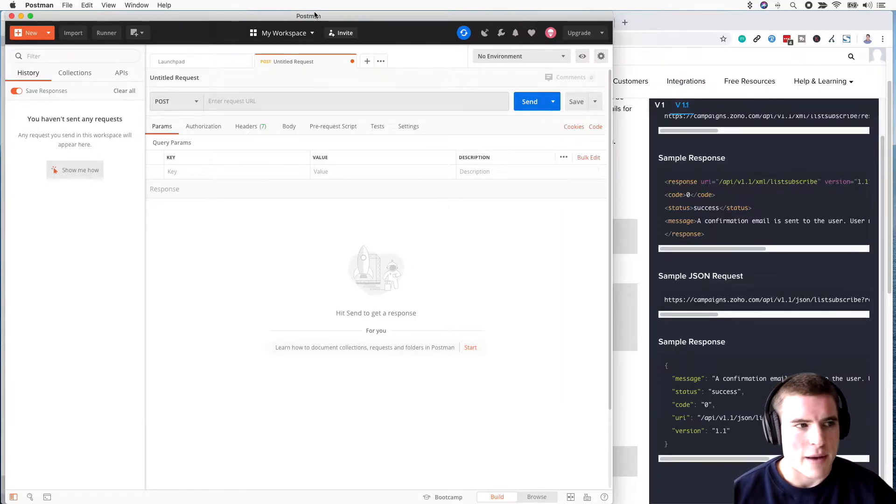
Step: Nudge the Postman window and minimise it to reveal the Subscribe docs and notes
{"action": "left_click_drag", "start_coordinate": [315, 15], "coordinate": [311, 13]}
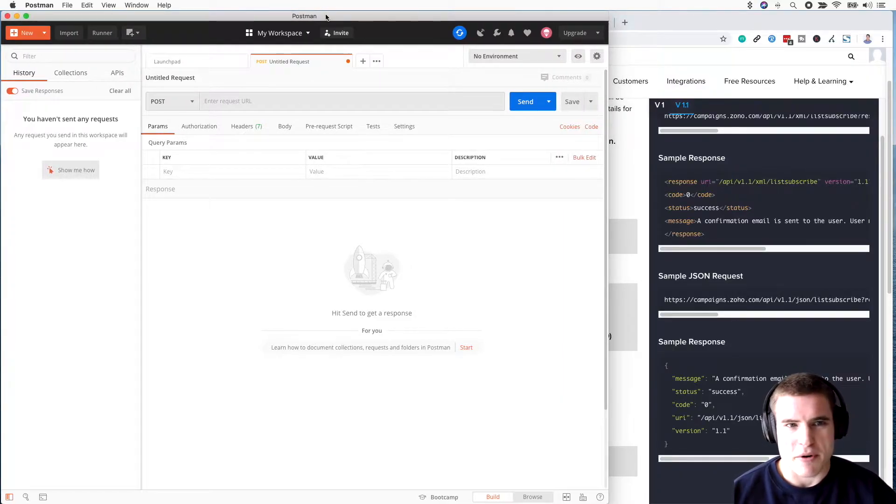
{"action": "left_click", "coordinate": [17, 17]}
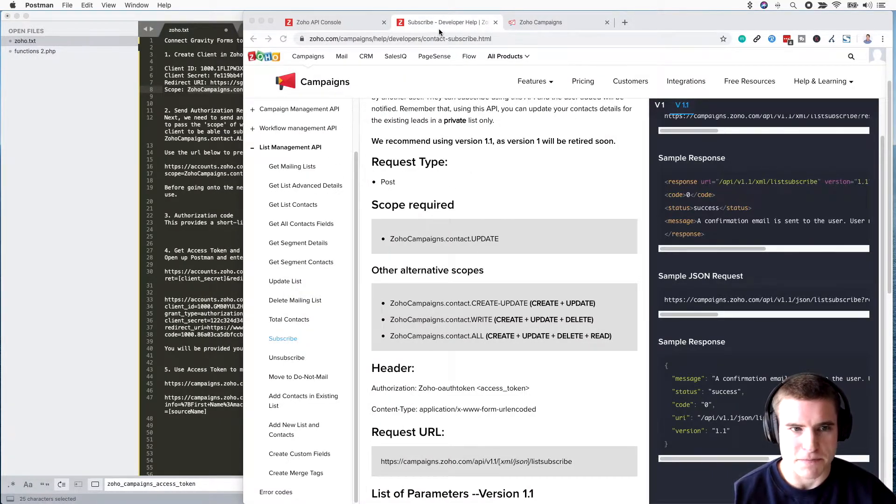
{"action": "left_click", "coordinate": [327, 22]}
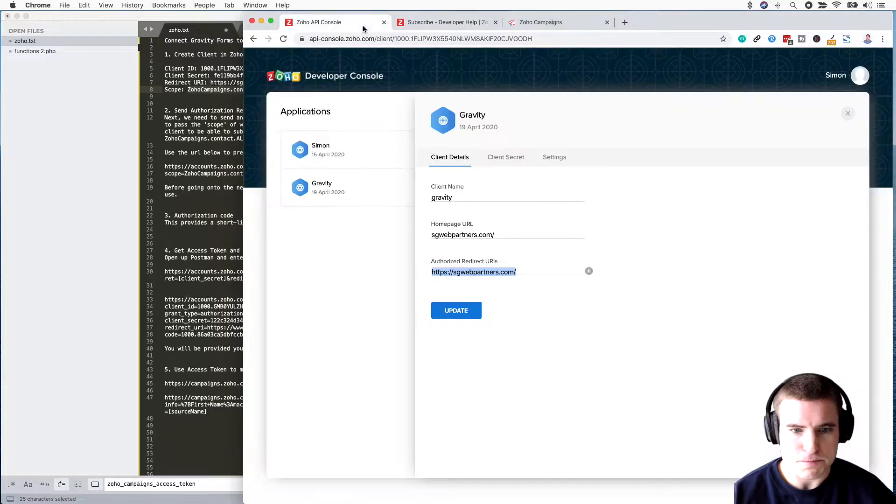
{"action": "left_click", "coordinate": [508, 161]}
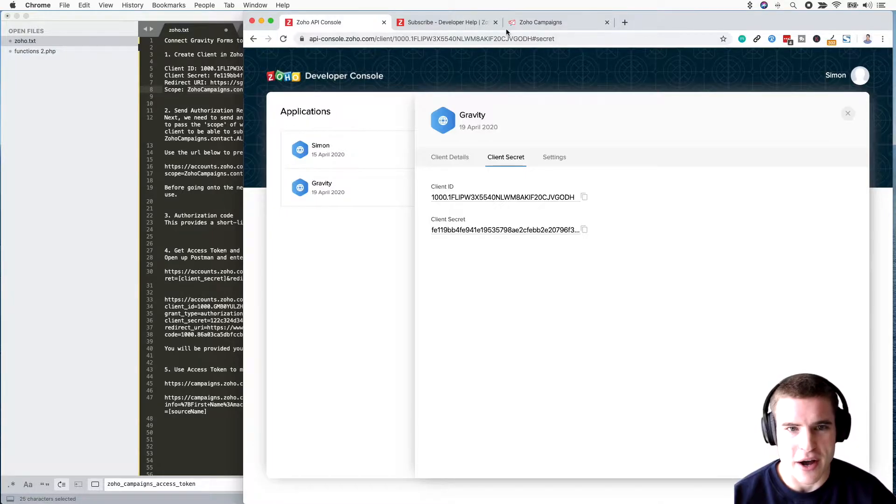
{"action": "left_click", "coordinate": [470, 23]}
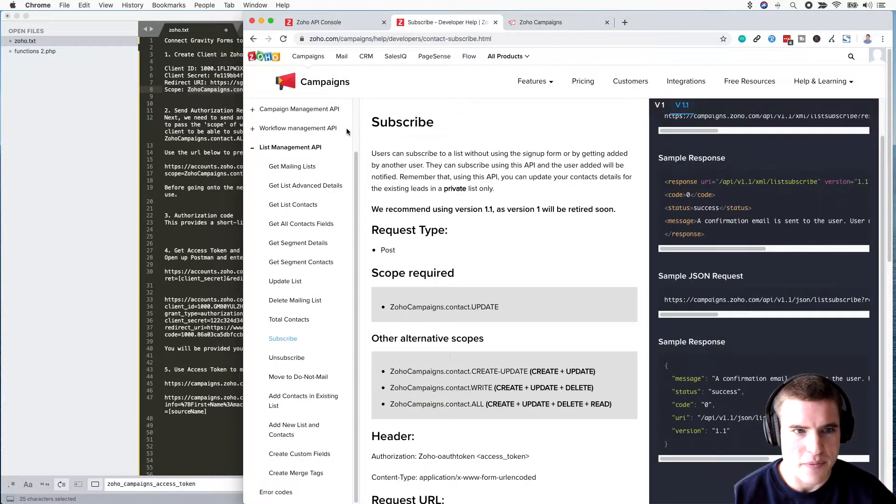
{"action": "scroll", "coordinate": [324, 178], "scroll_direction": "up", "scroll_amount": 3}
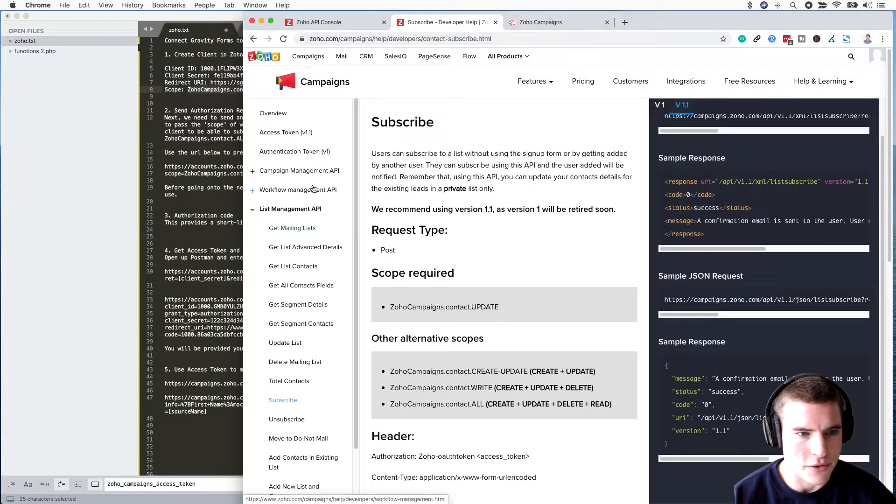
Step: Open the Access Token (v1.1) docs and follow its 'authorization request' link under token generation
{"action": "left_click", "coordinate": [298, 134]}
{"action": "scroll", "coordinate": [484, 213], "scroll_direction": "down", "scroll_amount": 4}
{"action": "scroll", "coordinate": [496, 256], "scroll_direction": "down", "scroll_amount": 1}
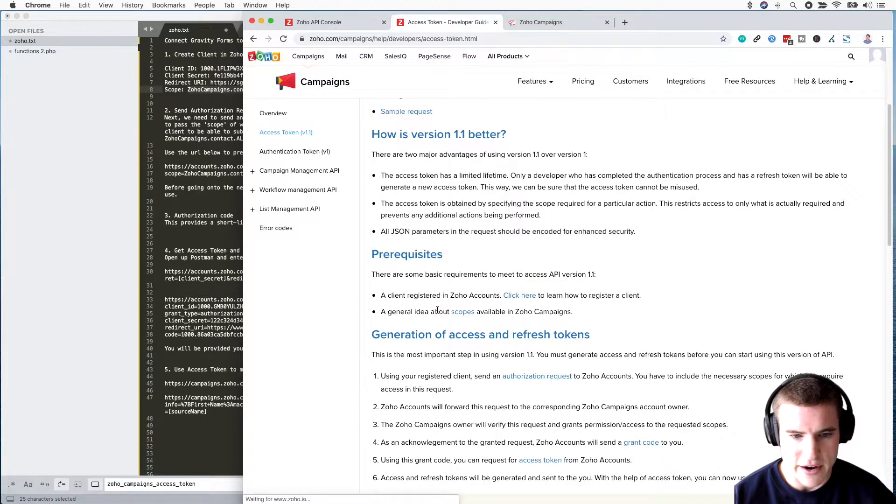
{"action": "scroll", "coordinate": [468, 312], "scroll_direction": "down", "scroll_amount": 3}
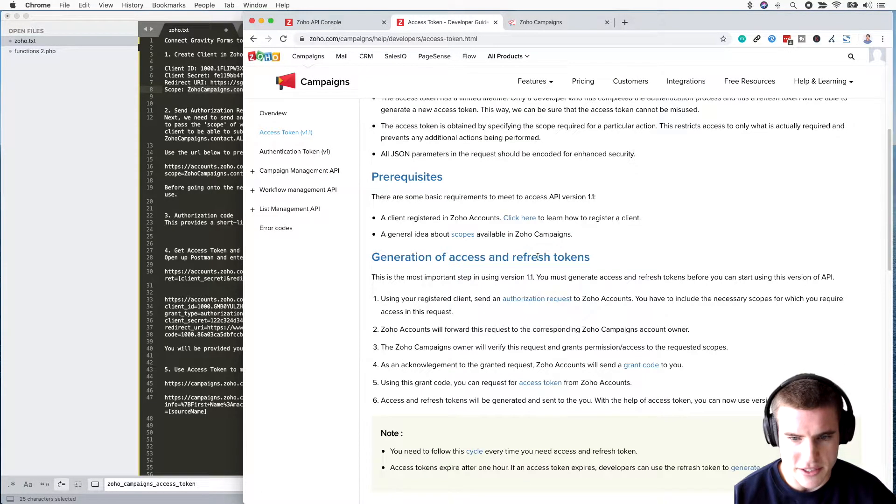
{"action": "left_click", "coordinate": [522, 301]}
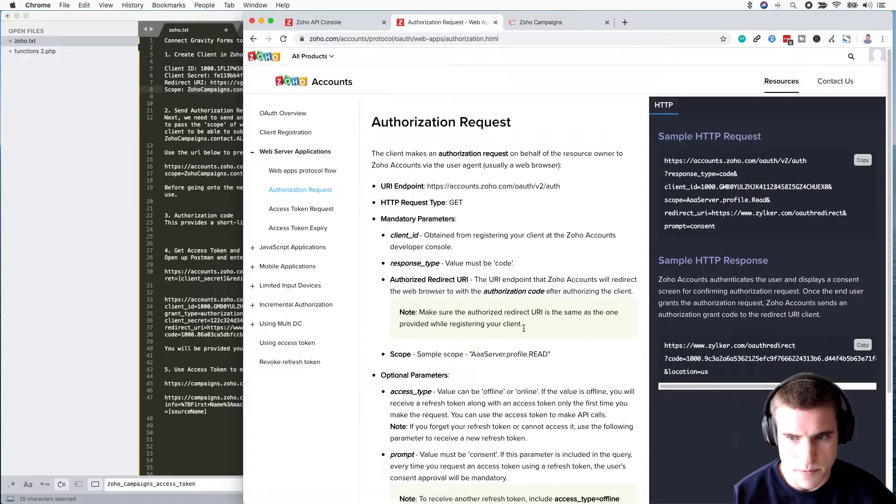
Step: Add blank lines below the authorization URL and replace its [client_id] placeholder with the Gravity client ID
{"action": "left_click", "coordinate": [207, 219]}
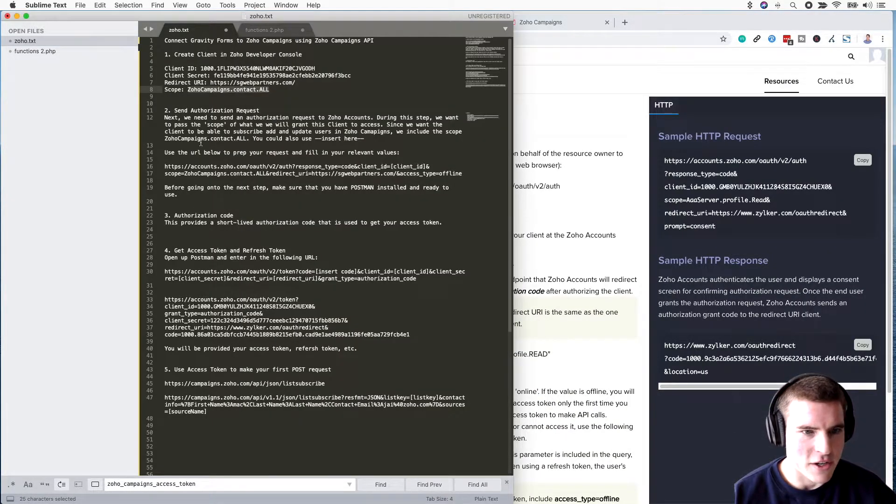
{"action": "left_click", "coordinate": [283, 117]}
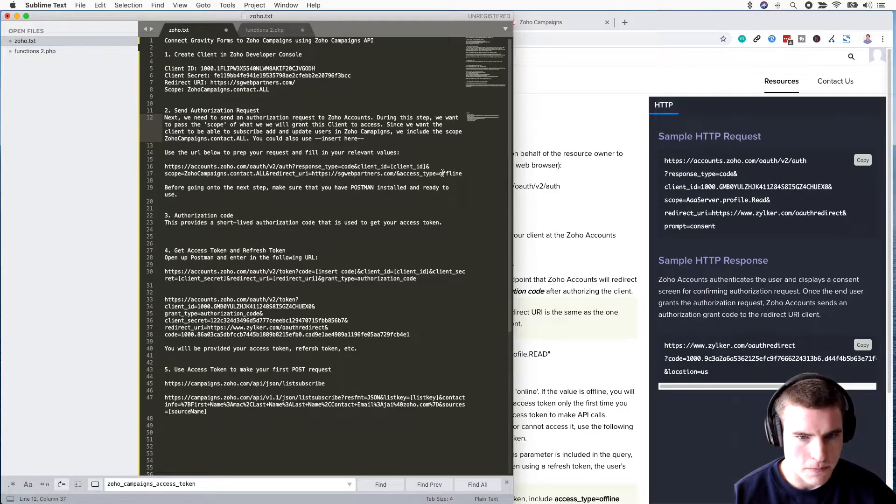
{"action": "left_click_drag", "start_coordinate": [464, 173], "coordinate": [166, 169]}
{"action": "key", "text": "Right"}
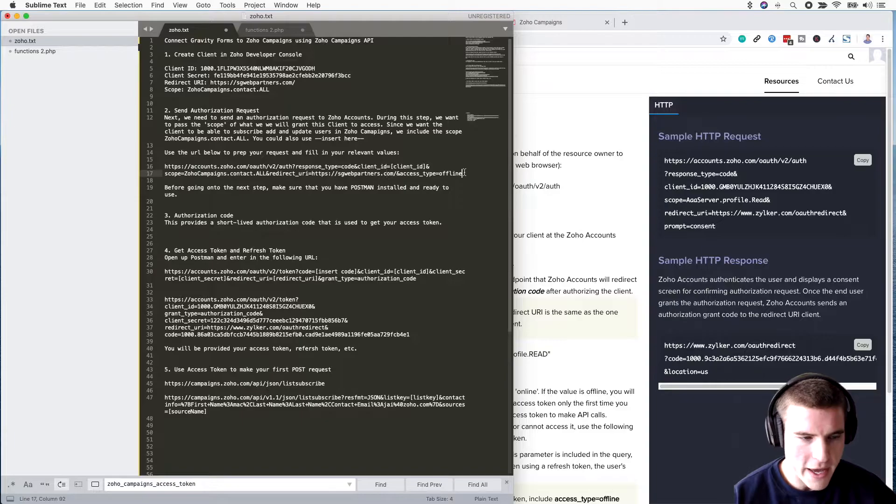
{"action": "key", "text": "Return"}
{"action": "key", "text": "Return"}
{"action": "key", "text": "Return"}
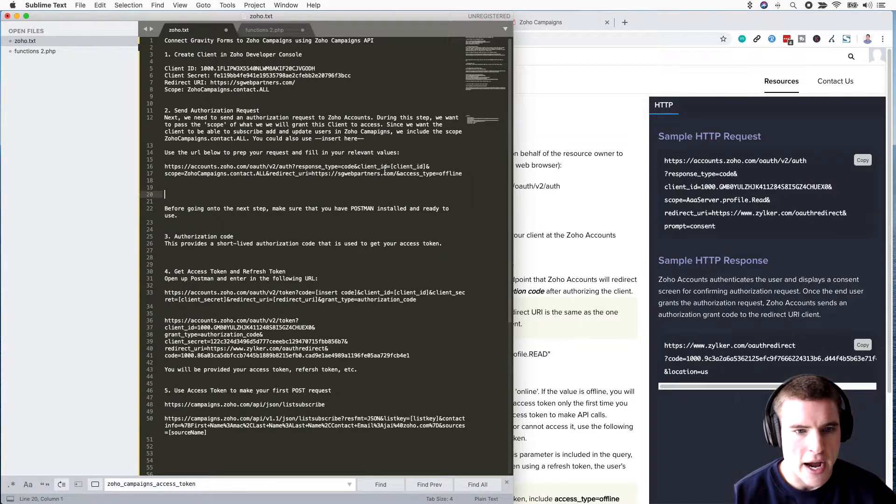
{"action": "left_click_drag", "start_coordinate": [426, 167], "coordinate": [390, 167]}
{"action": "left_click_drag", "start_coordinate": [317, 68], "coordinate": [201, 68]}
{"action": "key", "text": "super+c"}
{"action": "left_click_drag", "start_coordinate": [424, 166], "coordinate": [389, 167]}
{"action": "key", "text": "super+v"}
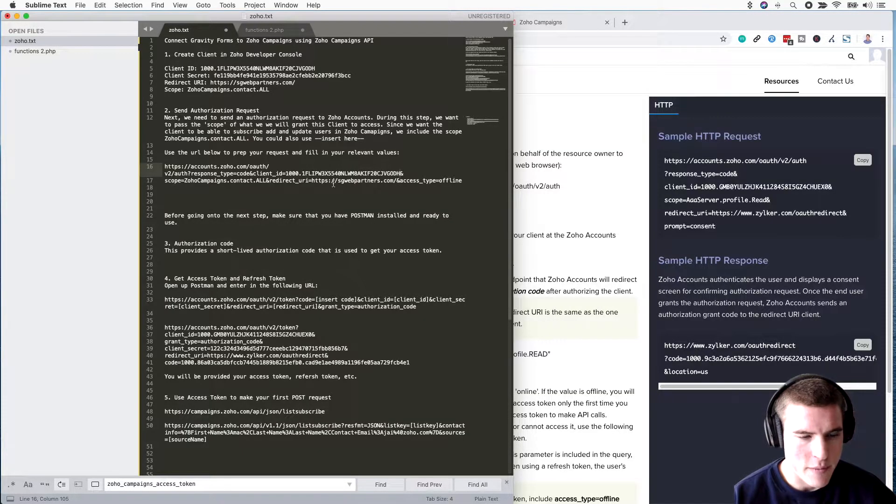
{"action": "left_click_drag", "start_coordinate": [395, 181], "coordinate": [313, 181]}
{"action": "left_click_drag", "start_coordinate": [297, 83], "coordinate": [210, 83]}
{"action": "key", "text": "super+c"}
{"action": "left_click_drag", "start_coordinate": [397, 181], "coordinate": [311, 181]}
{"action": "key", "text": "super+v"}
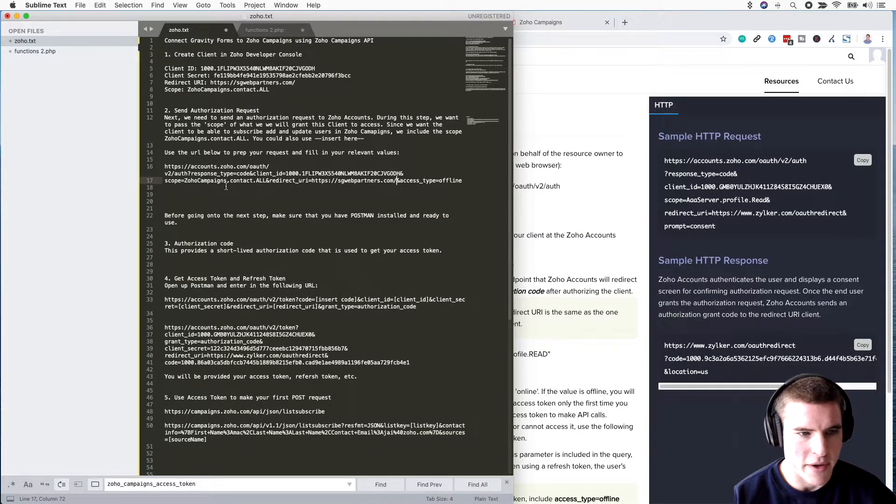
{"action": "left_click_drag", "start_coordinate": [463, 181], "coordinate": [163, 165]}
Step: Load the authorization URL in a new browser tab, reaching the gravity consent page
{"action": "left_click", "coordinate": [549, 130]}
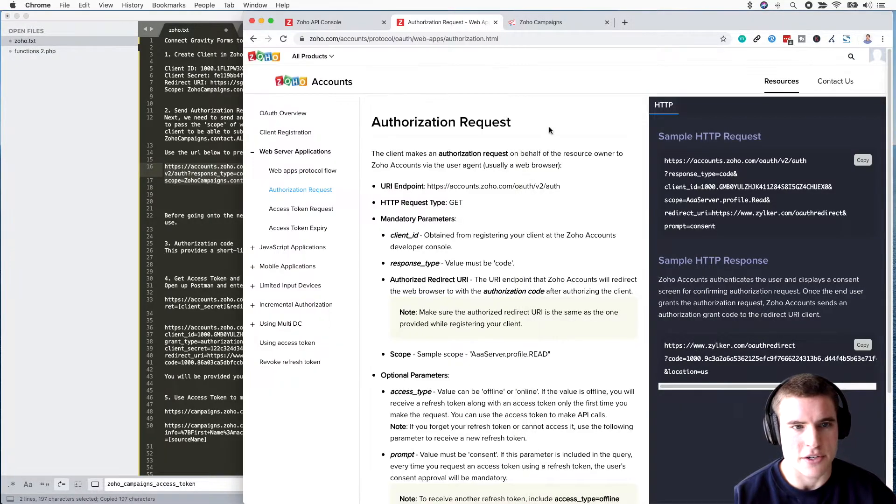
{"action": "key", "text": "super+t"}
{"action": "key", "text": "super+v"}
{"action": "key", "text": "Return"}
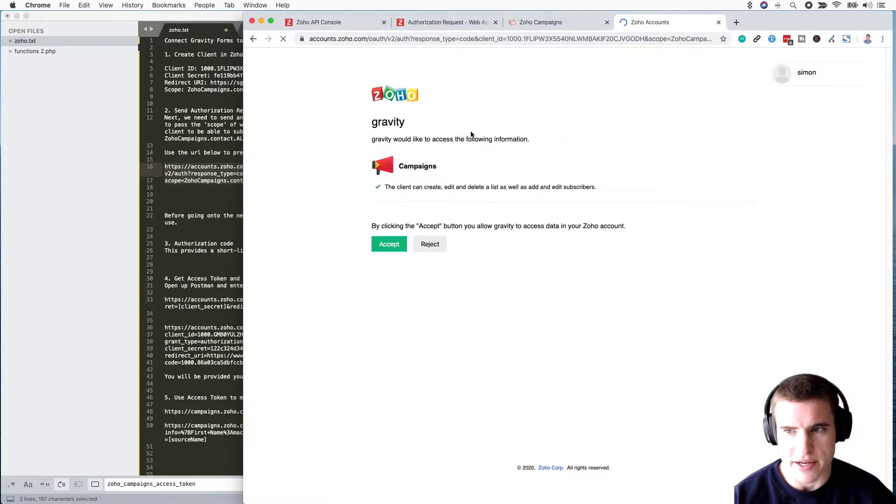
{"action": "left_click_drag", "start_coordinate": [410, 127], "coordinate": [372, 120]}
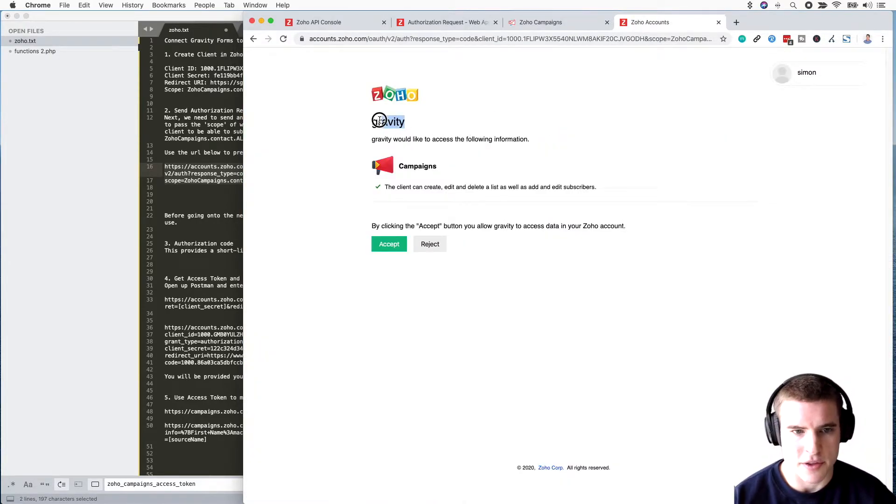
{"action": "left_click", "coordinate": [459, 133]}
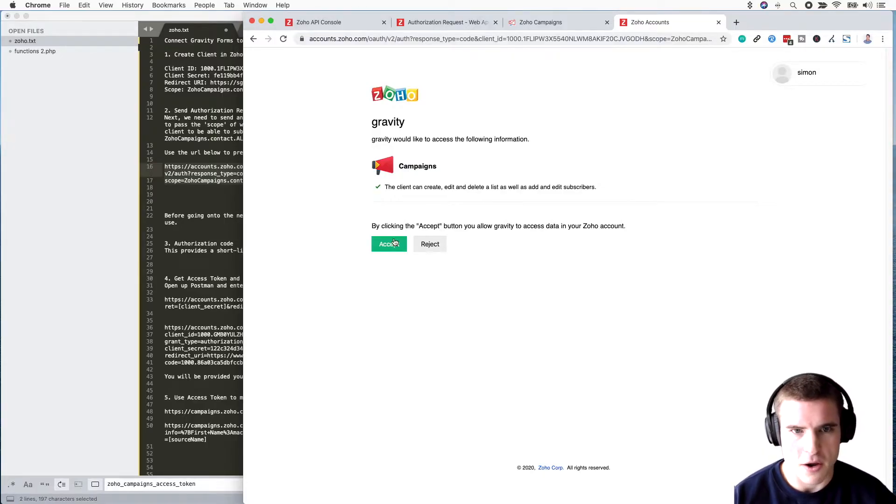
Step: After checking the code parameter's description, accept gravity's Campaigns access and select the redirected URL with the code
{"action": "left_click", "coordinate": [446, 23]}
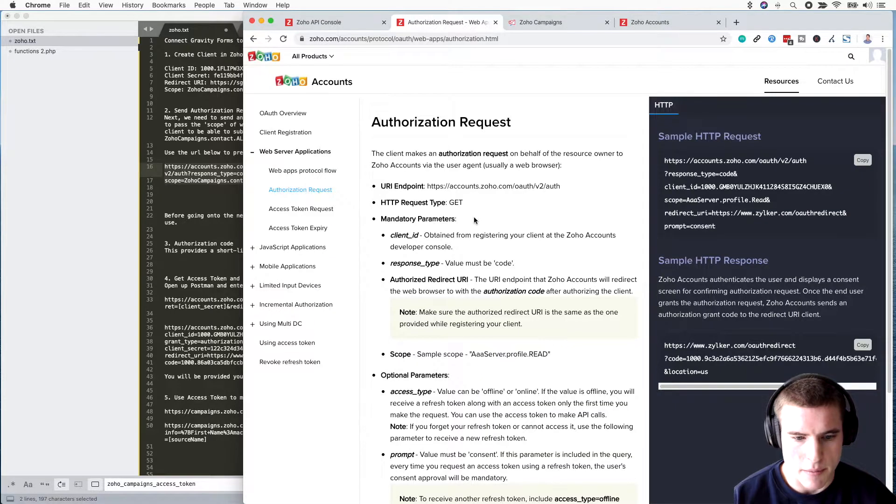
{"action": "scroll", "coordinate": [475, 220], "scroll_direction": "down", "scroll_amount": 5}
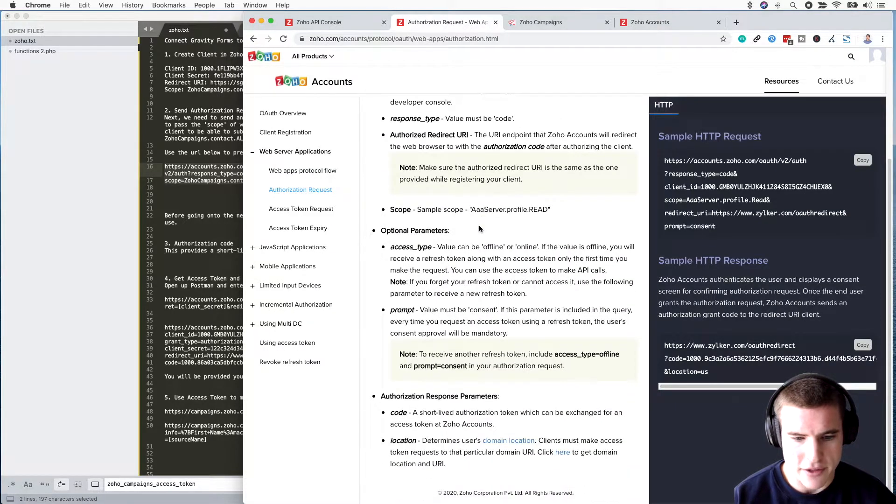
{"action": "left_click_drag", "start_coordinate": [505, 426], "coordinate": [391, 413]}
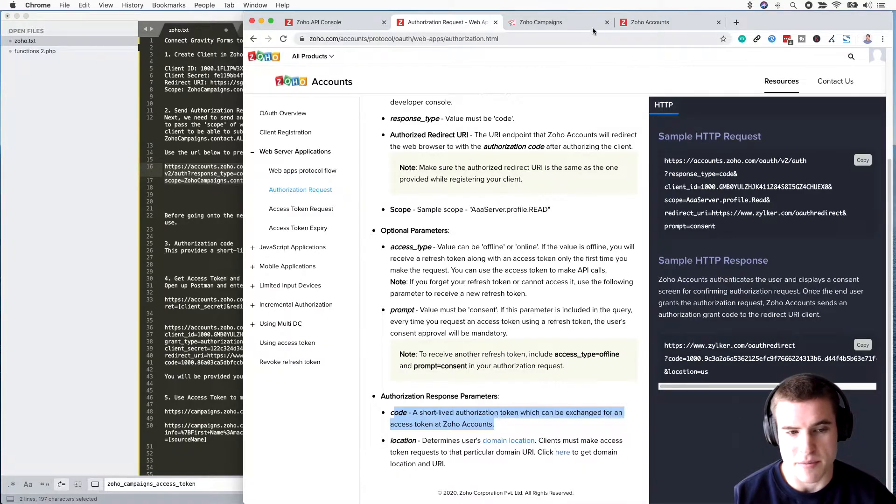
{"action": "left_click", "coordinate": [652, 27]}
{"action": "left_click", "coordinate": [400, 249]}
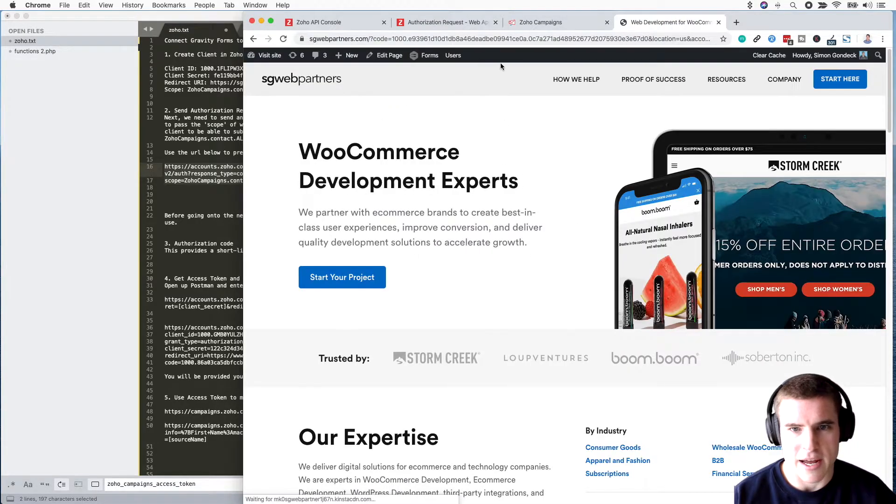
{"action": "left_click", "coordinate": [505, 37]}
Step: Paste the callback URL on line 28 and put its authorization code into line 34's token URL
{"action": "key", "text": "super+c"}
{"action": "left_click", "coordinate": [230, 189]}
{"action": "left_click", "coordinate": [337, 258]}
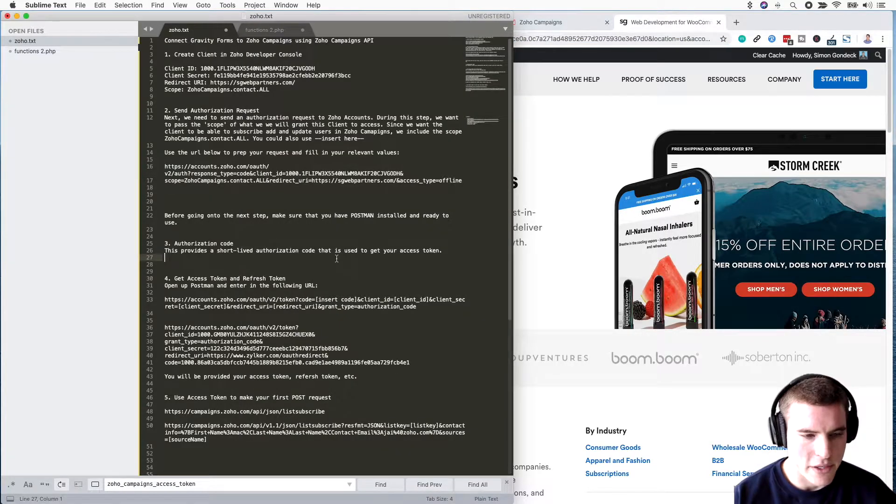
{"action": "key", "text": "Return"}
{"action": "key", "text": "super+v"}
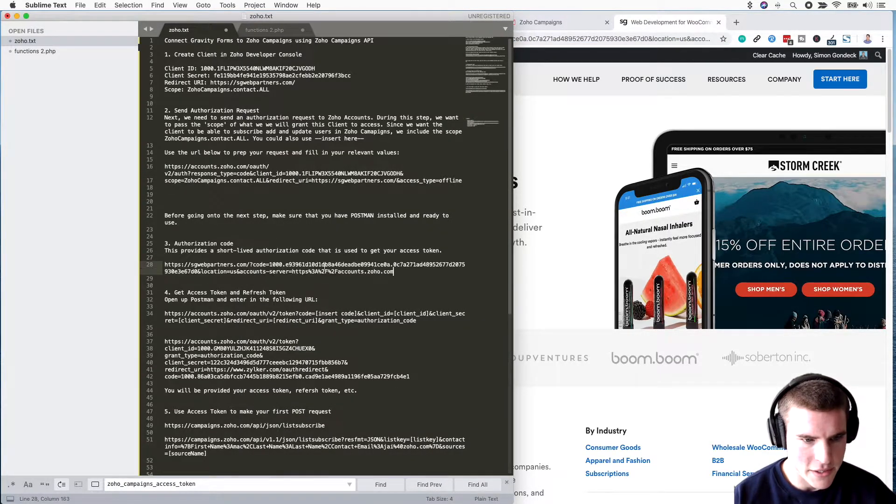
{"action": "left_click_drag", "start_coordinate": [270, 267], "coordinate": [197, 272]}
{"action": "key", "text": "super+c"}
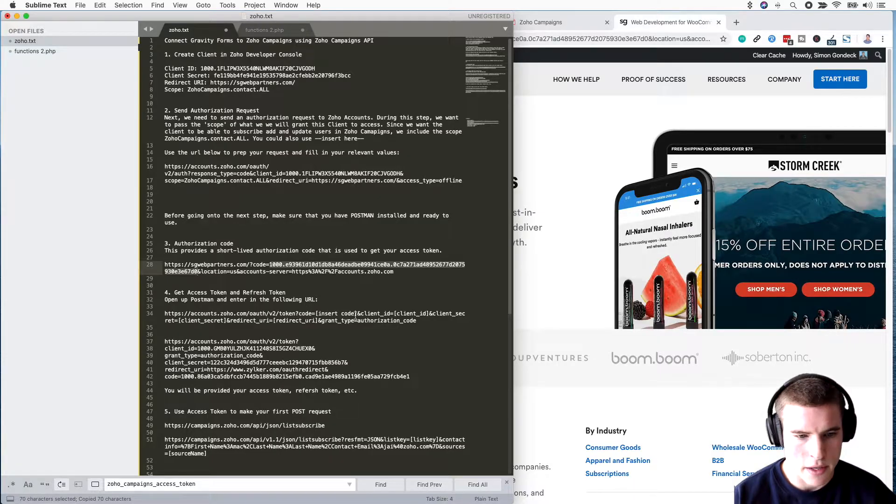
{"action": "left_click_drag", "start_coordinate": [357, 316], "coordinate": [315, 315]}
{"action": "key", "text": "super+v"}
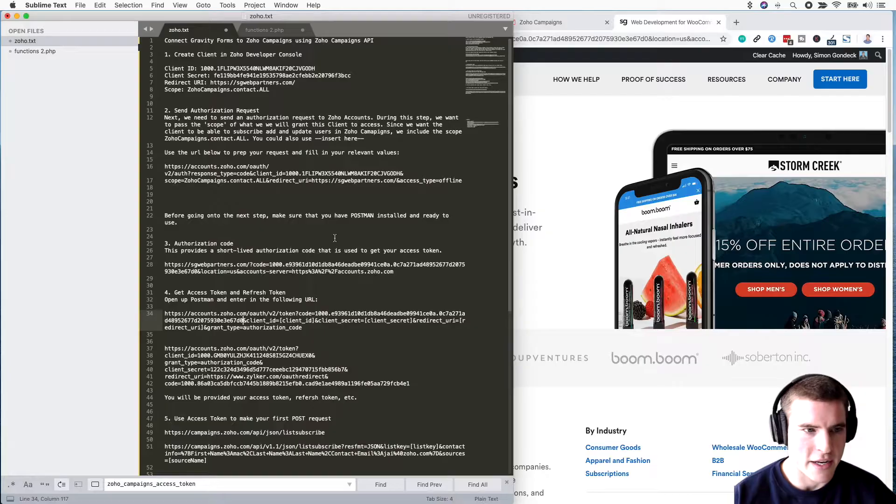
Step: Fill the token URL's [client_id] and [client_secret] placeholders with the Gravity client's ID and secret
{"action": "left_click_drag", "start_coordinate": [320, 69], "coordinate": [200, 69]}
{"action": "key", "text": "super+c"}
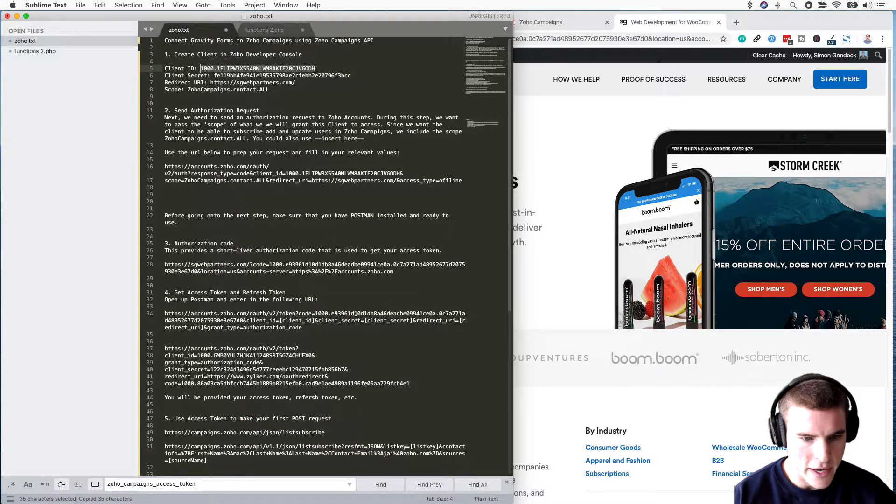
{"action": "left_click_drag", "start_coordinate": [316, 321], "coordinate": [280, 321]}
{"action": "key", "text": "super+v"}
{"action": "left_click_drag", "start_coordinate": [351, 76], "coordinate": [213, 76]}
{"action": "key", "text": "super+c"}
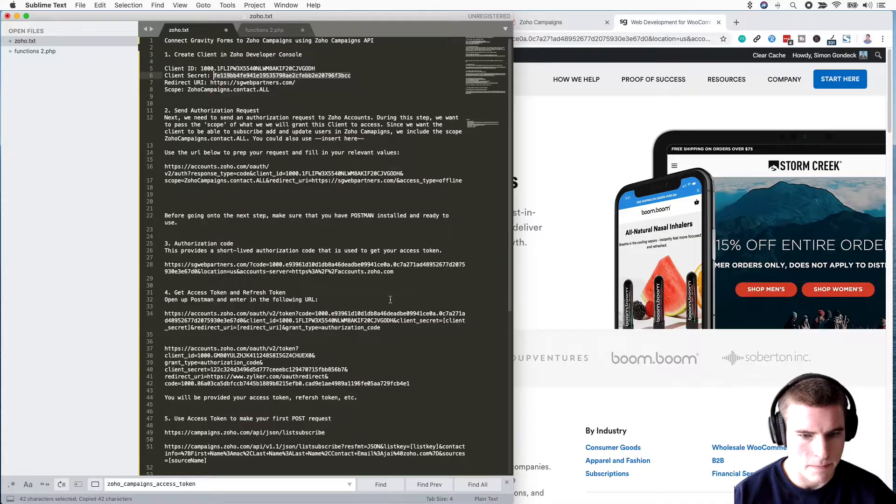
{"action": "left_click_drag", "start_coordinate": [192, 328], "coordinate": [443, 322]}
{"action": "key", "text": "super+v"}
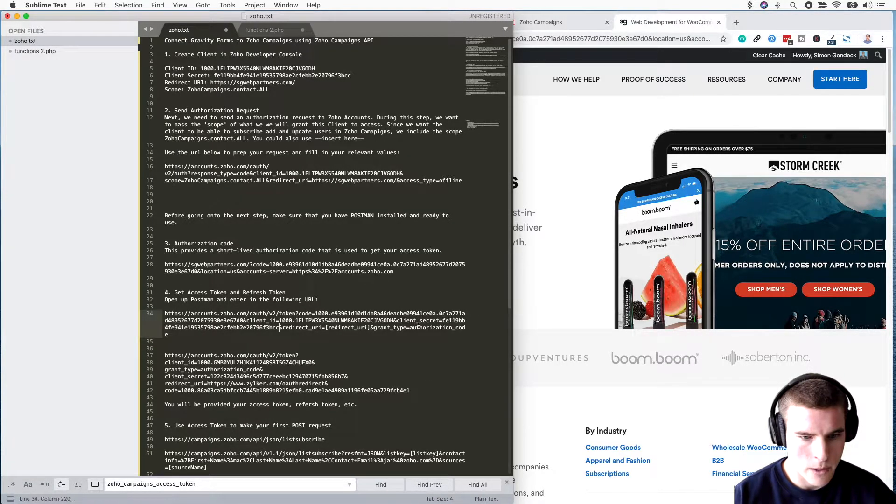
{"action": "left_click_drag", "start_coordinate": [295, 83], "coordinate": [210, 83]}
{"action": "key", "text": "super+c"}
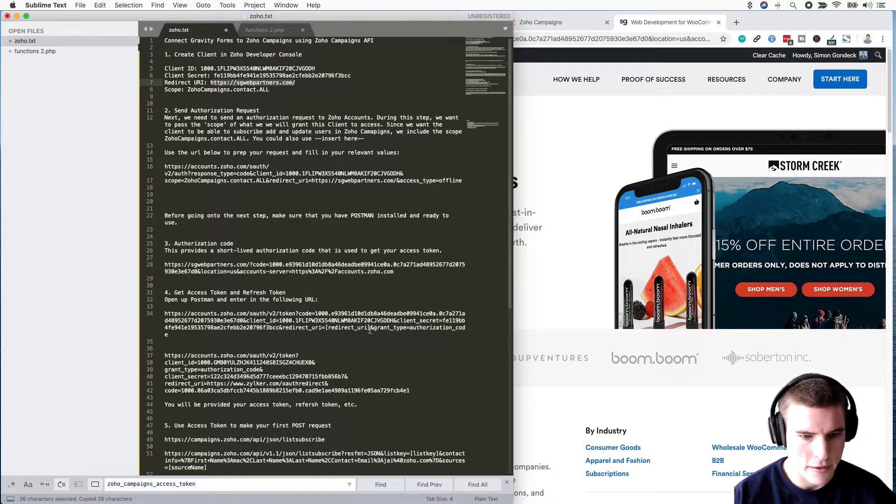
{"action": "left_click_drag", "start_coordinate": [371, 328], "coordinate": [326, 328]}
{"action": "key", "text": "super+v"}
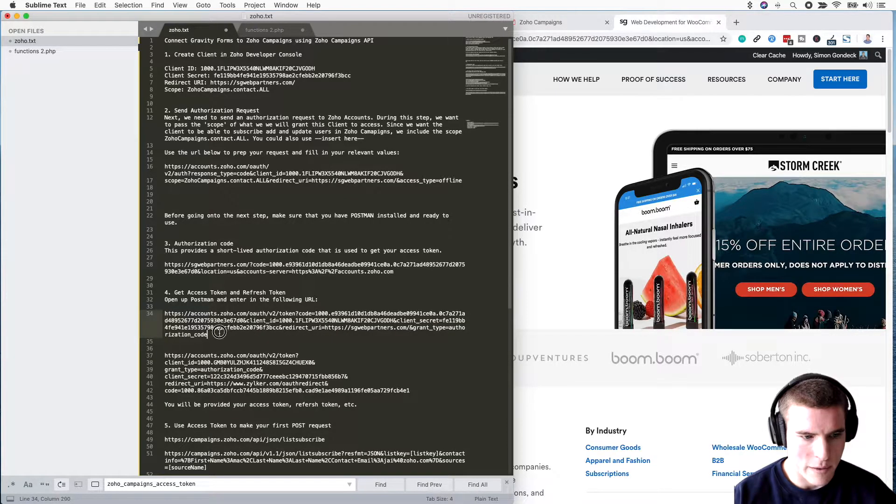
{"action": "left_click_drag", "start_coordinate": [208, 335], "coordinate": [164, 313]}
{"action": "key", "text": "super+c"}
{"action": "key", "text": "super+Tab"}
{"action": "key", "text": "super+Tab"}
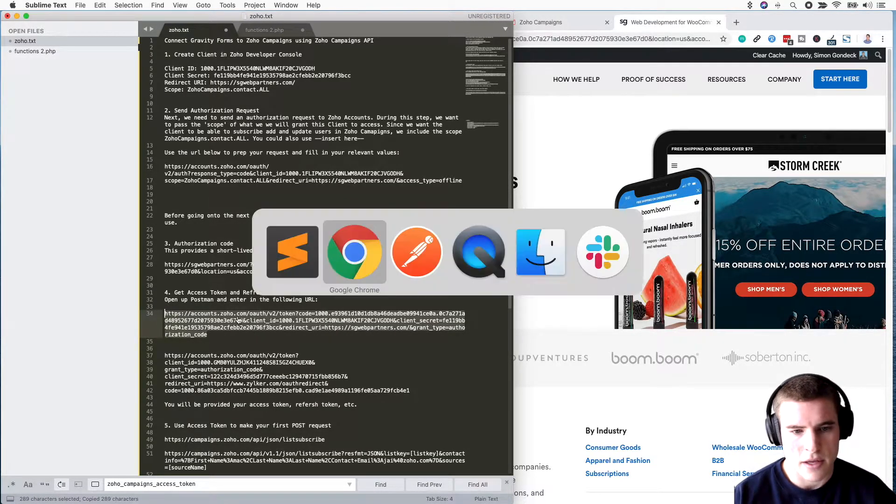
Step: Send the Zoho token URL as a Postman request and select its 200 OK JSON token response
{"action": "left_click", "coordinate": [462, 486]}
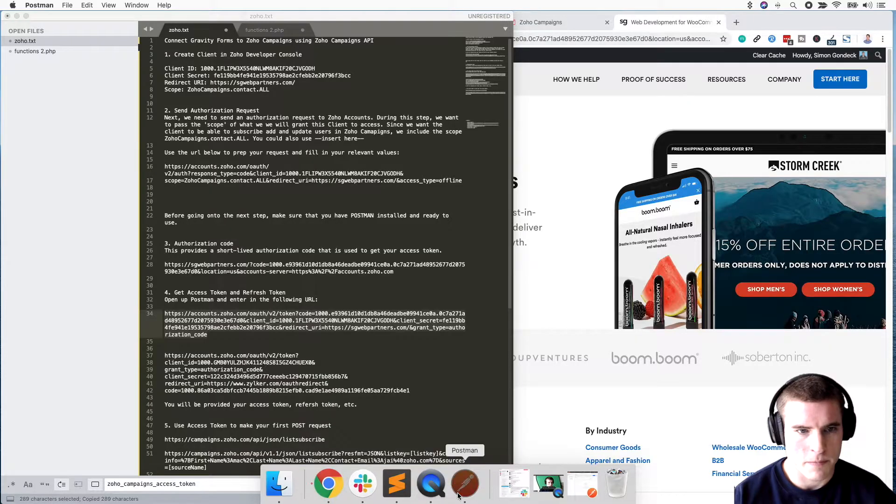
{"action": "left_click_drag", "start_coordinate": [317, 22], "coordinate": [446, 18]}
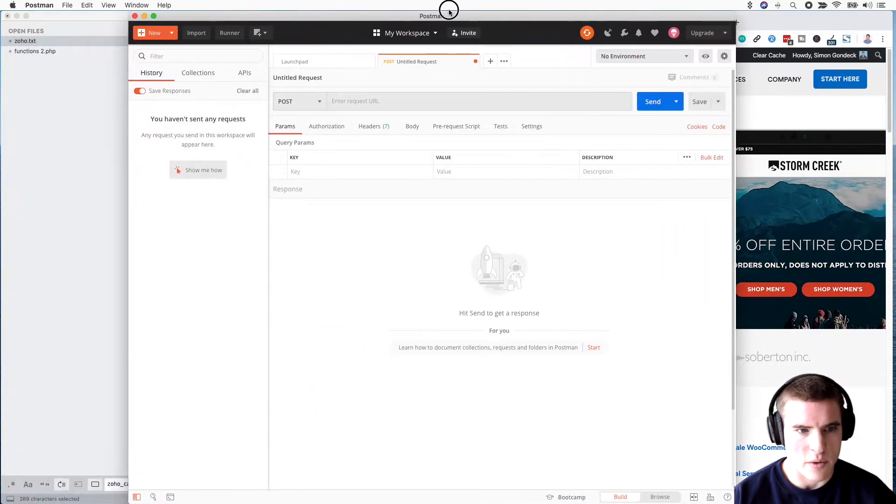
{"action": "left_click", "coordinate": [385, 105]}
{"action": "key", "text": "super+v"}
{"action": "left_click", "coordinate": [416, 290]}
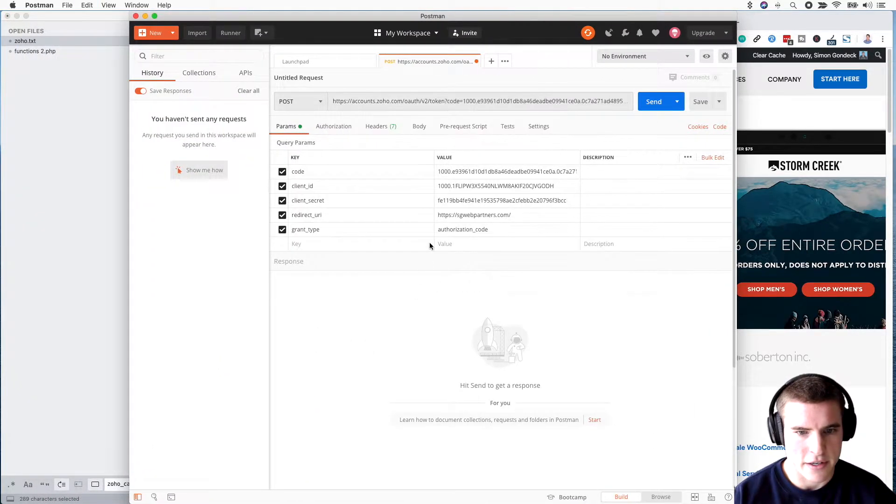
{"action": "left_click", "coordinate": [653, 102]}
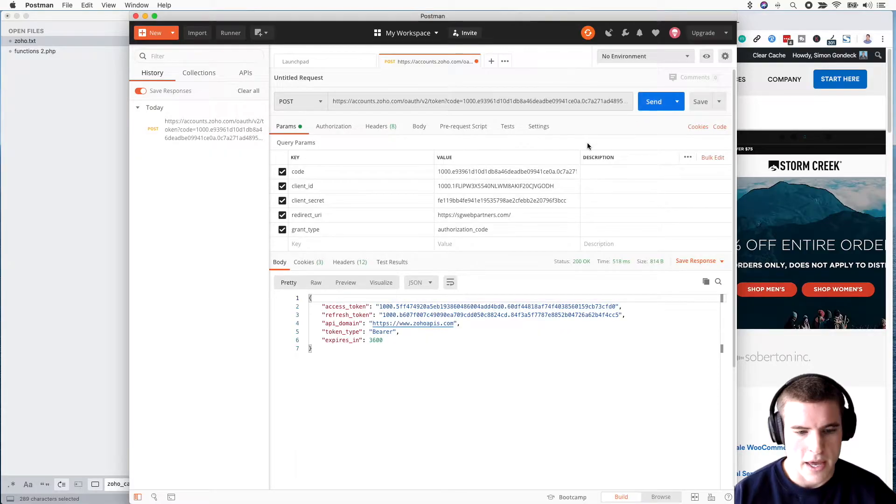
{"action": "left_click_drag", "start_coordinate": [355, 353], "coordinate": [296, 295]}
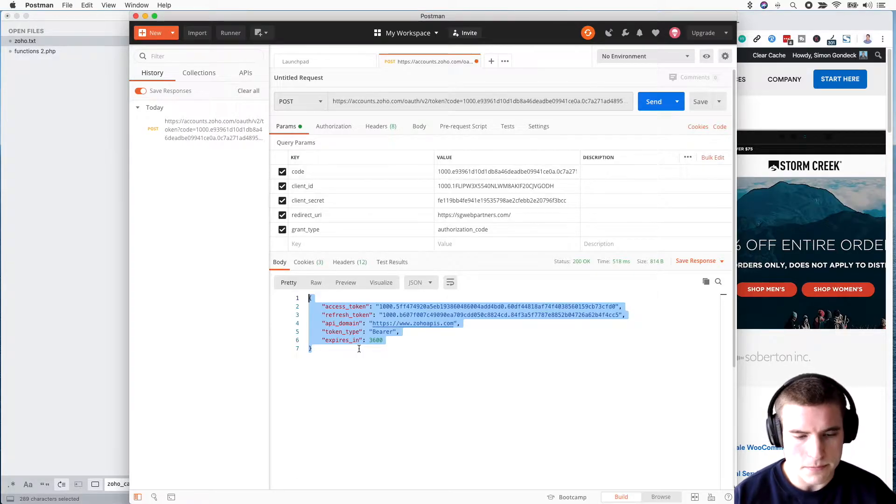
{"action": "key", "text": "super+Tab"}
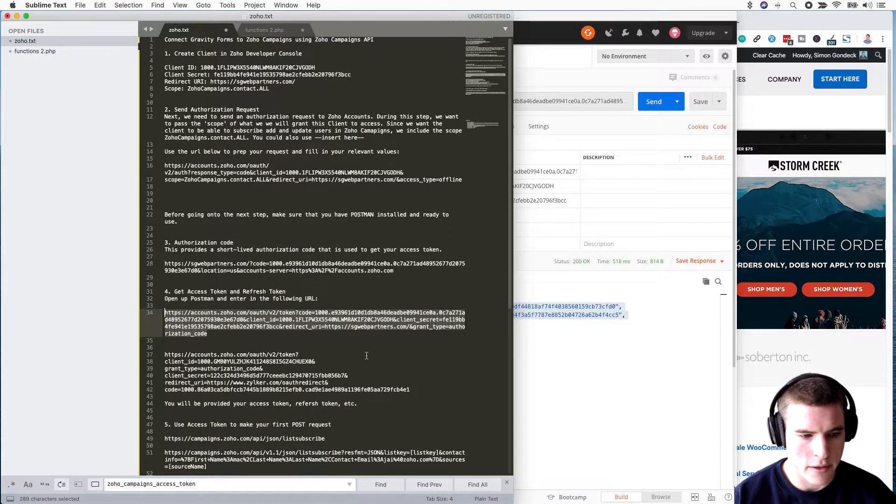
Step: Replace the example token request on lines 36–42 of zoho.txt with the JSON token response
{"action": "scroll", "coordinate": [366, 355], "scroll_direction": "down", "scroll_amount": 2}
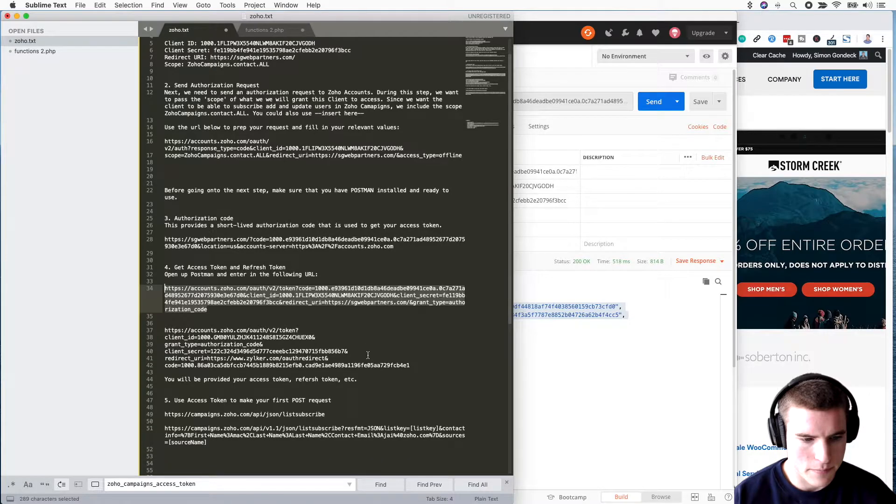
{"action": "scroll", "coordinate": [365, 354], "scroll_direction": "up", "scroll_amount": 1}
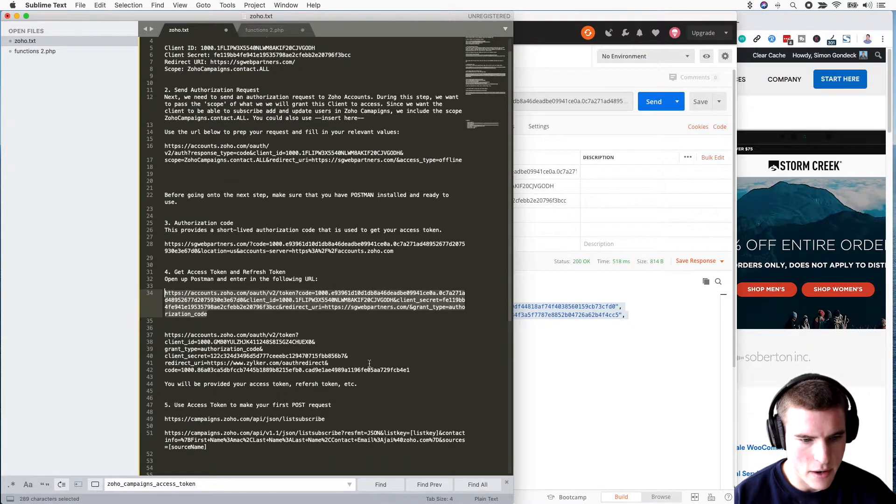
{"action": "left_click_drag", "start_coordinate": [415, 374], "coordinate": [268, 324]}
{"action": "key", "text": "cmd+v"}
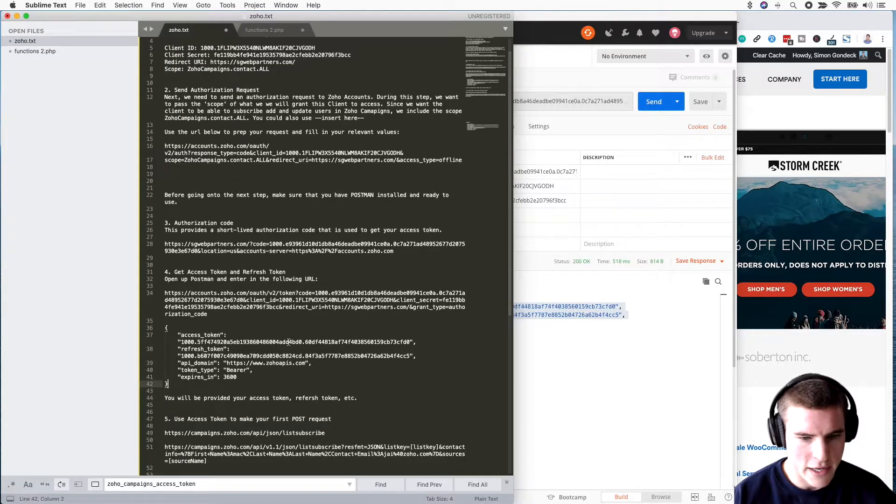
Step: Widen the notes window, hide Sublime's sidebar, and move Postman to the right
{"action": "left_click_drag", "start_coordinate": [514, 330], "coordinate": [593, 332]}
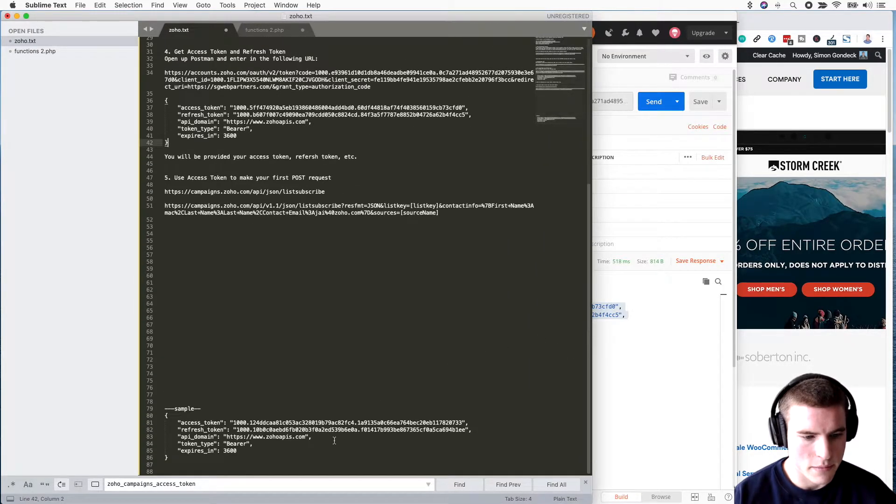
{"action": "left_click", "coordinate": [159, 310]}
{"action": "scroll", "coordinate": [203, 299], "scroll_direction": "up", "scroll_amount": 10}
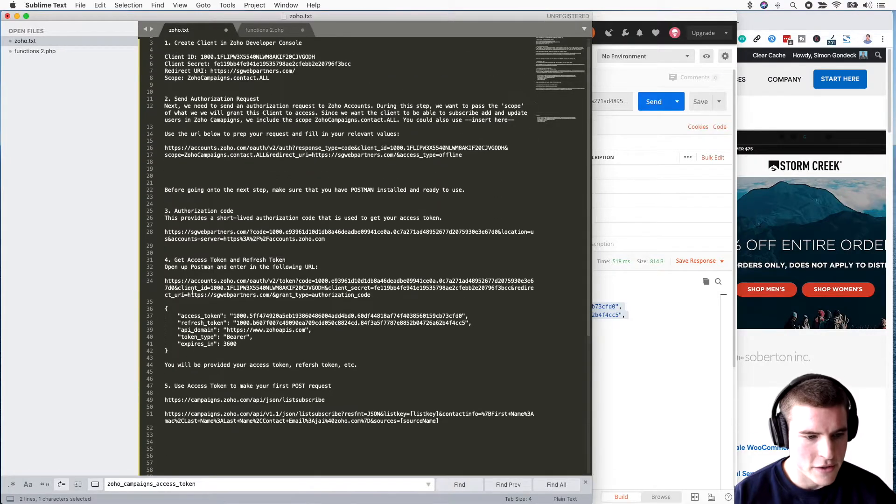
{"action": "scroll", "coordinate": [204, 300], "scroll_direction": "up", "scroll_amount": 1}
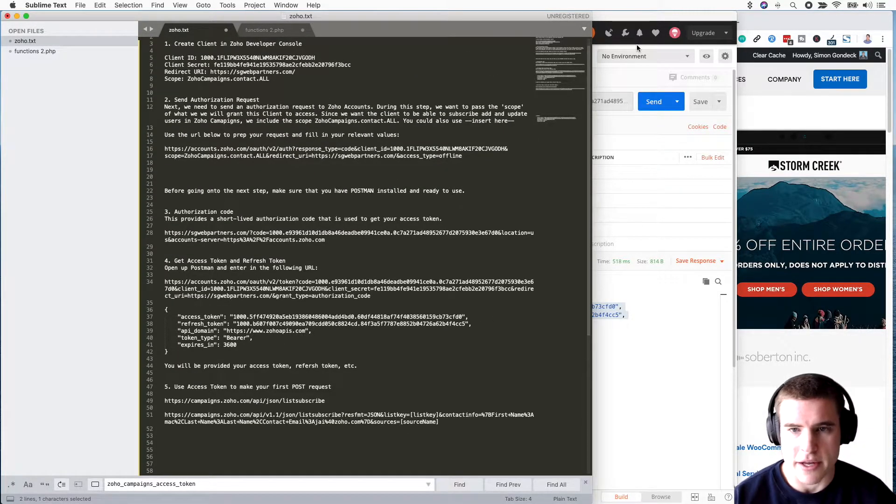
{"action": "left_click_drag", "start_coordinate": [527, 19], "coordinate": [526, 17]}
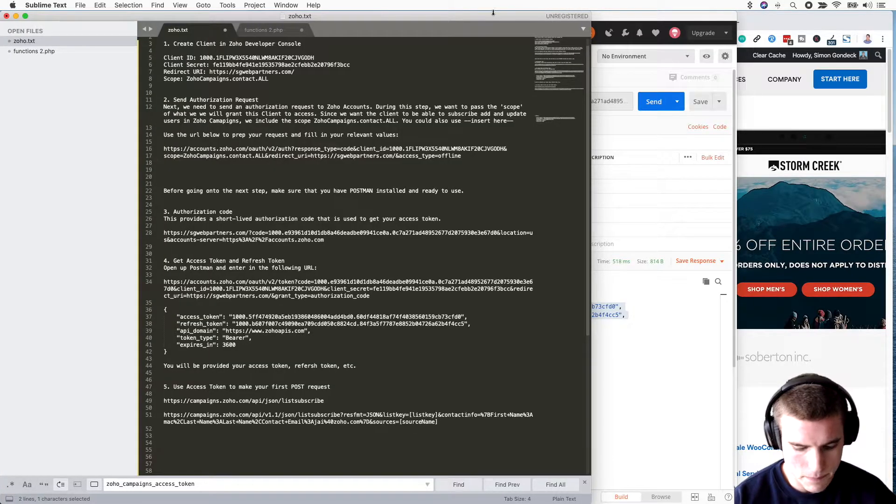
{"action": "key", "text": "super+k"}
{"action": "key", "text": "super+b"}
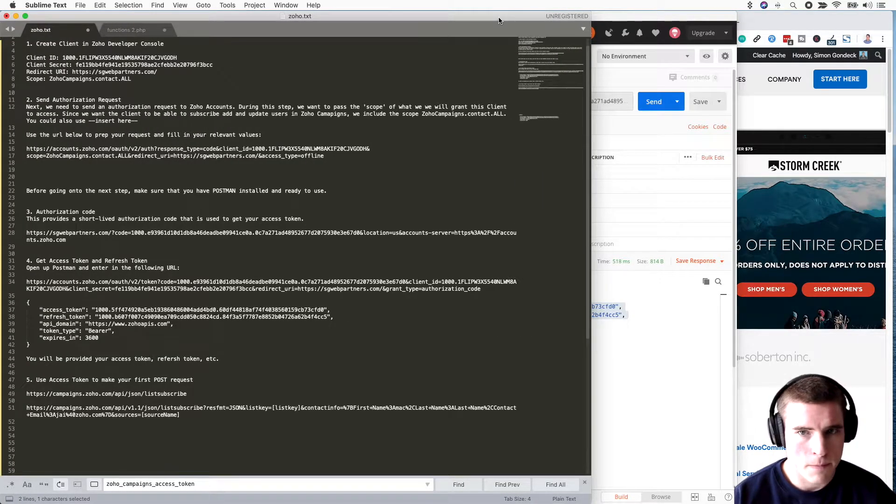
{"action": "left_click_drag", "start_coordinate": [499, 21], "coordinate": [509, 21]}
{"action": "left_click_drag", "start_coordinate": [648, 18], "coordinate": [803, 12]}
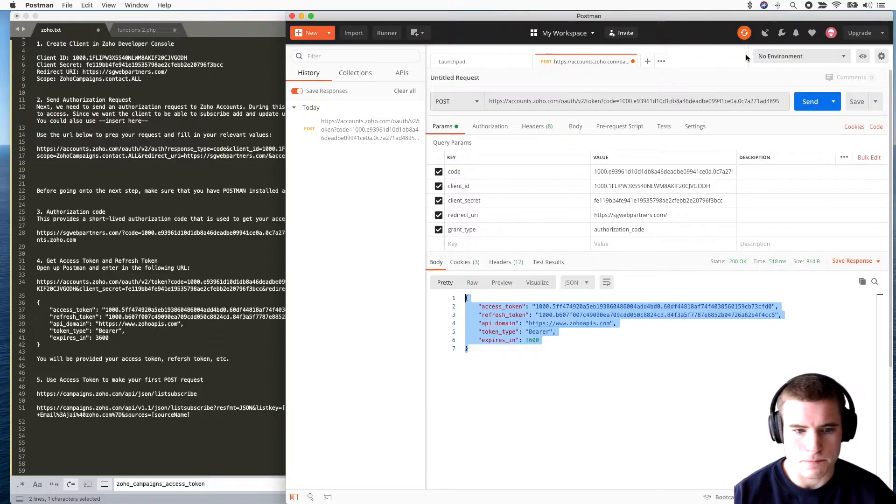
Step: Narrow Postman beside the zoho.txt notes and clear the notes' selection
{"action": "left_click_drag", "start_coordinate": [286, 245], "coordinate": [402, 251]}
{"action": "left_click", "coordinate": [276, 273]}
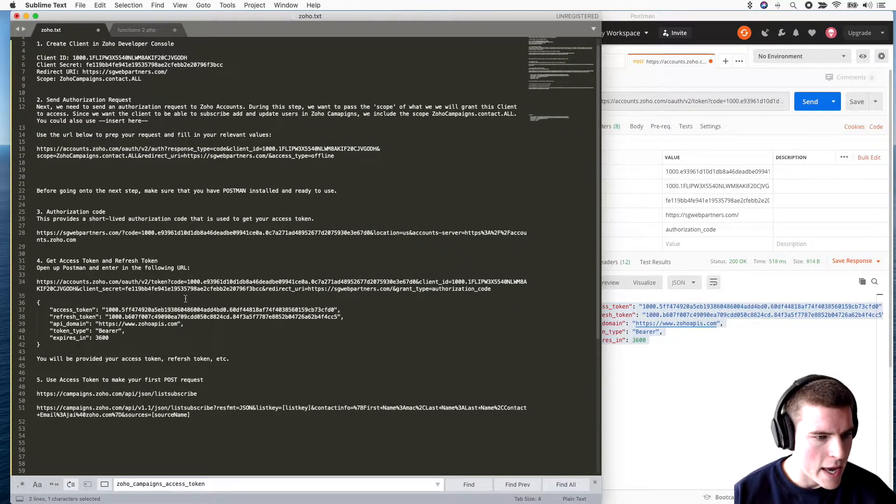
{"action": "left_click", "coordinate": [145, 335]}
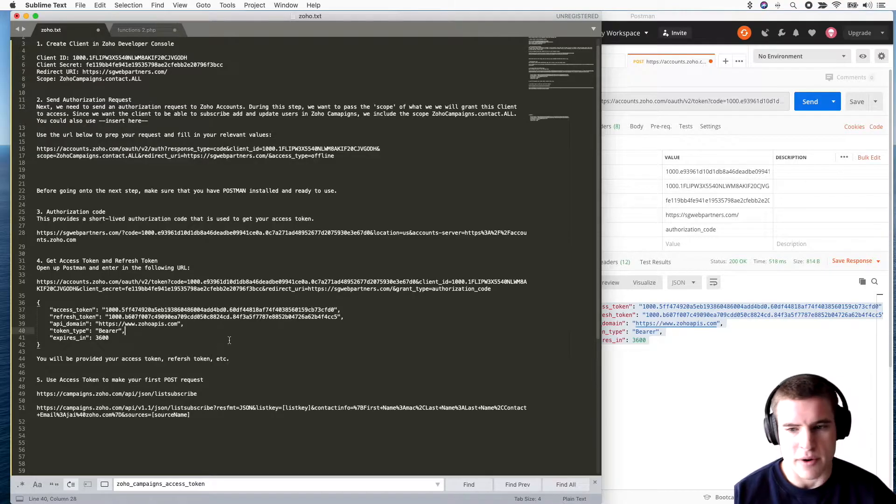
{"action": "left_click", "coordinate": [628, 377]}
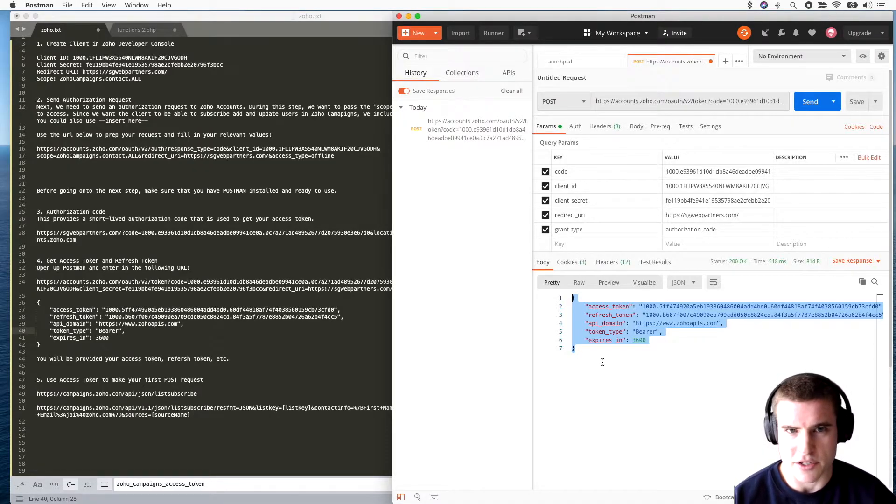
Step: Show the Zoho Accounts Authorization Request documentation in Chrome
{"action": "key", "text": "super+Tab"}
{"action": "key", "text": "super+Tab"}
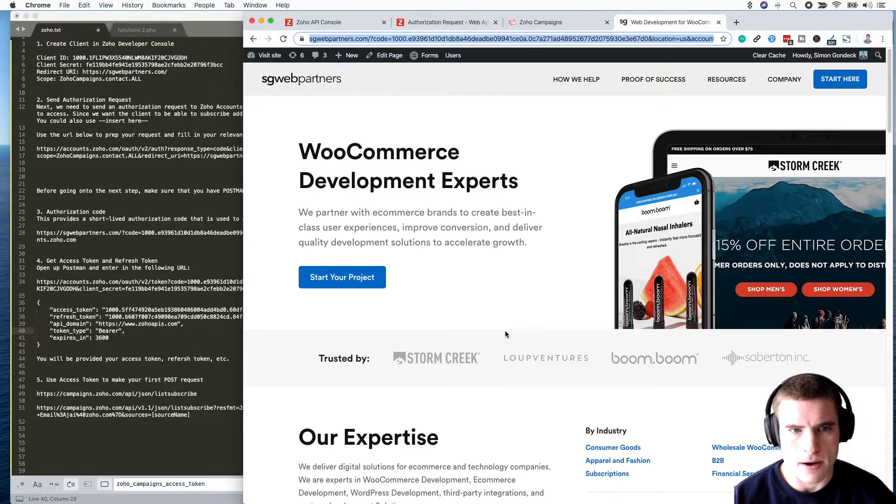
{"action": "key", "text": "super+2"}
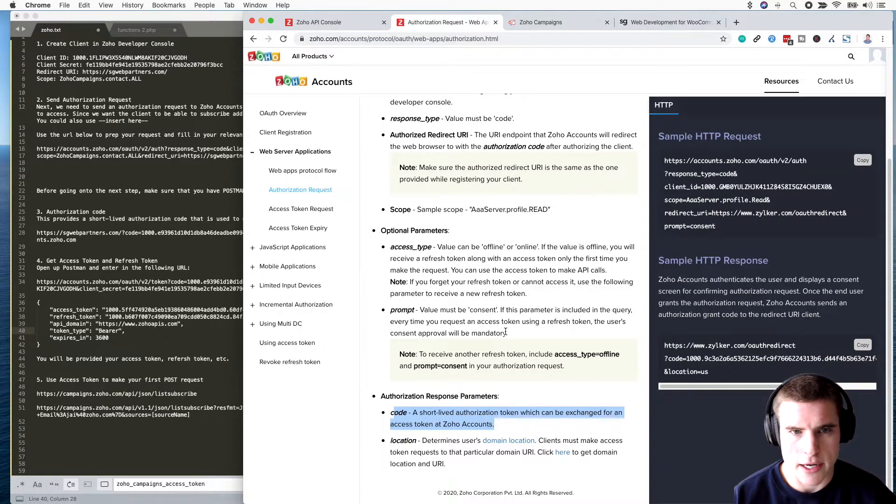
{"action": "scroll", "coordinate": [460, 308], "scroll_direction": "up", "scroll_amount": 5}
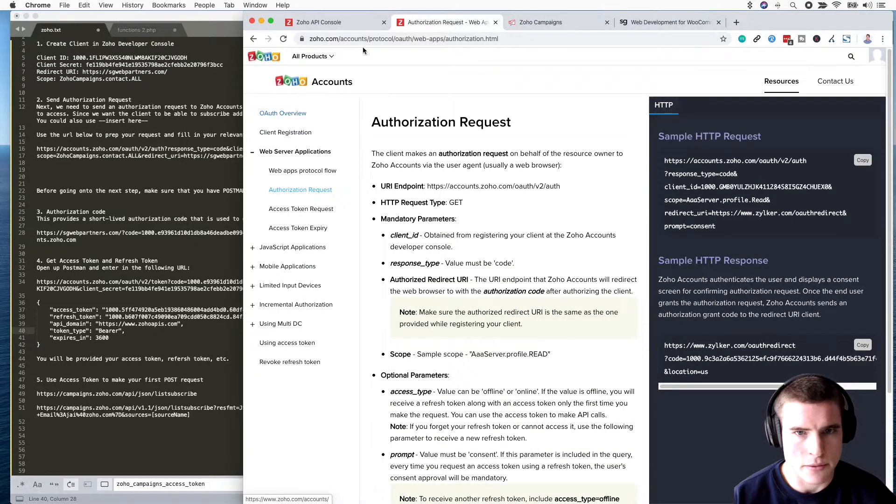
Step: Search 'zoho campaigns api' and open the List Management Subscribe documentation
{"action": "left_click", "coordinate": [381, 40]}
{"action": "type", "text": "zoho campa"}
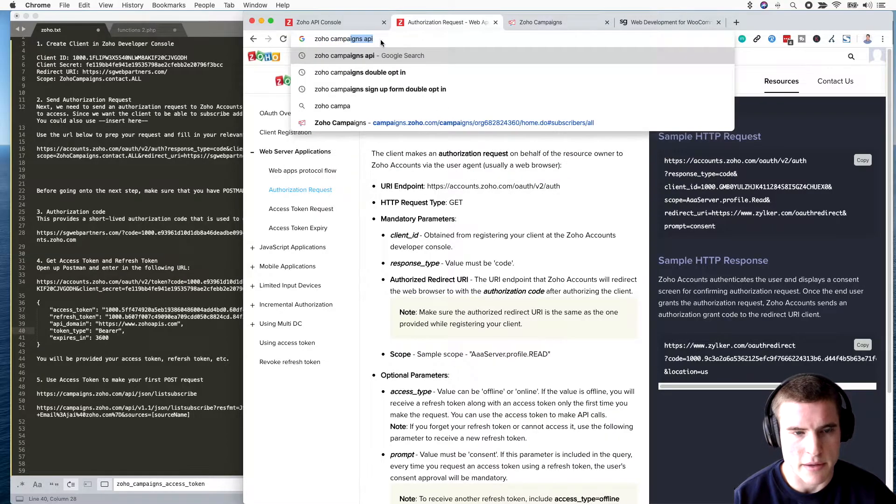
{"action": "key", "text": "Return"}
{"action": "left_click", "coordinate": [370, 172]}
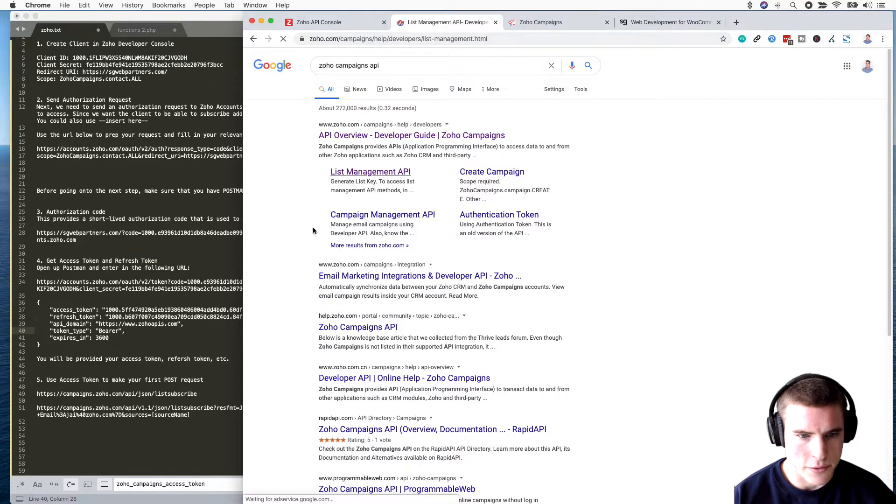
{"action": "scroll", "coordinate": [302, 263], "scroll_direction": "down", "scroll_amount": 3}
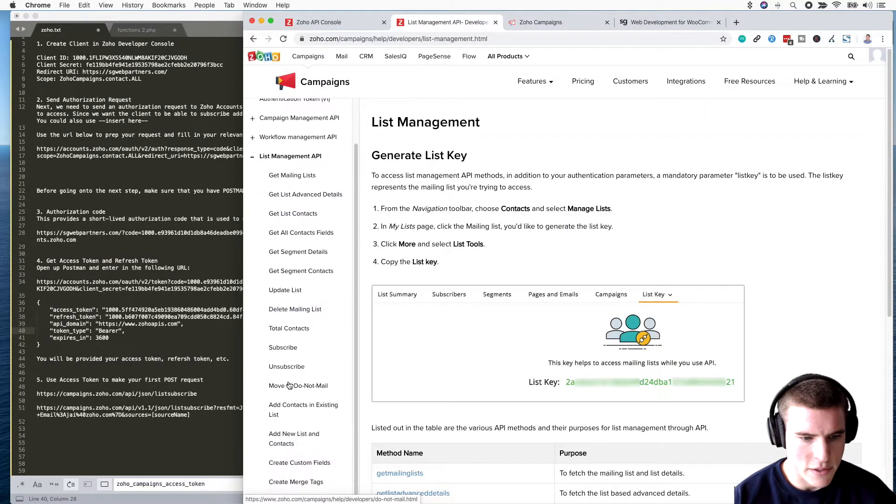
{"action": "left_click", "coordinate": [308, 338]}
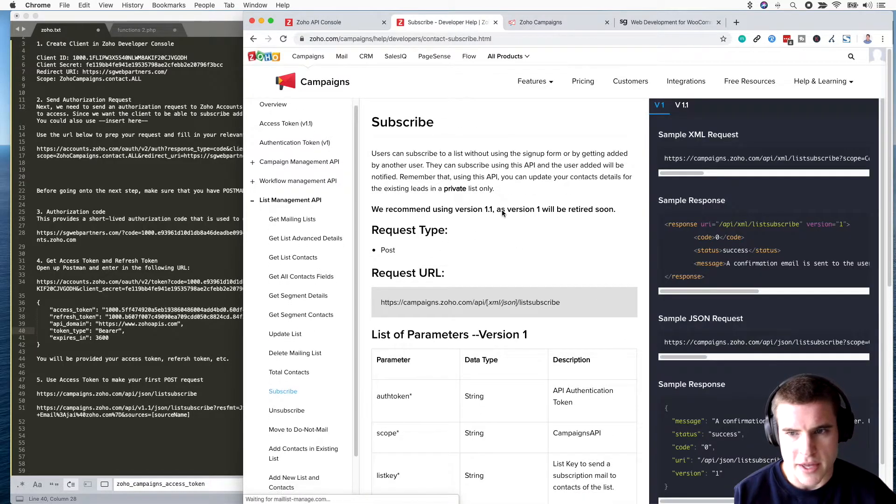
Step: Copy the version 1.1 sample JSON listsubscribe request URL
{"action": "left_click", "coordinate": [683, 106]}
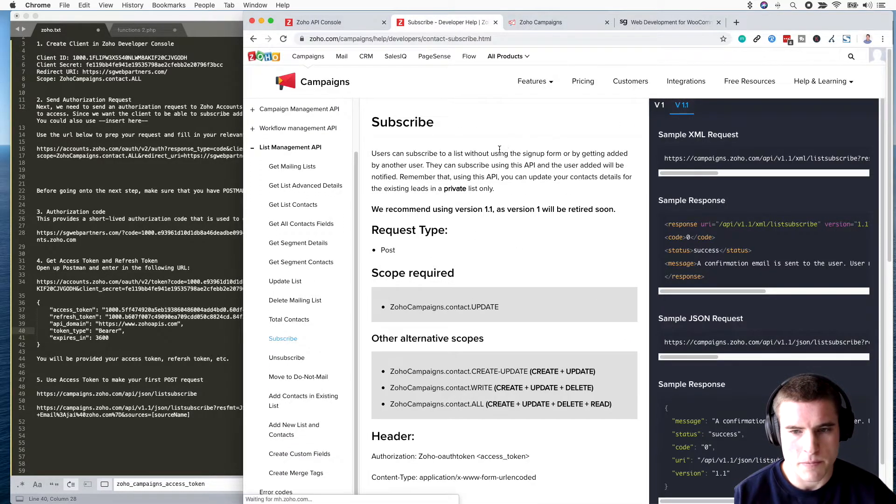
{"action": "scroll", "coordinate": [487, 229], "scroll_direction": "down", "scroll_amount": 2}
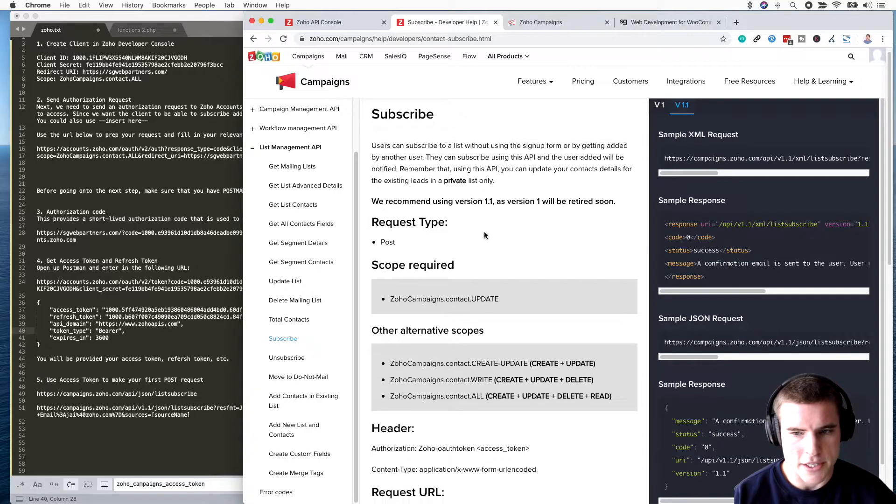
{"action": "scroll", "coordinate": [690, 224], "scroll_direction": "down", "scroll_amount": 2}
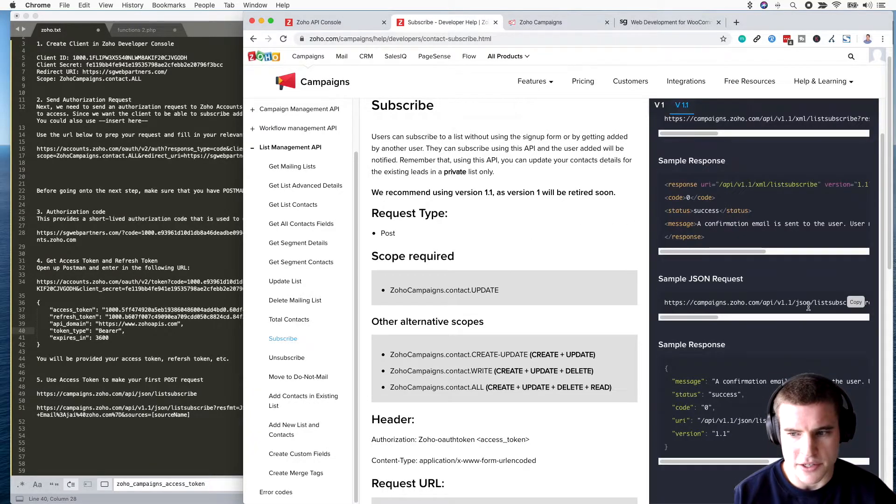
{"action": "left_click", "coordinate": [857, 303]}
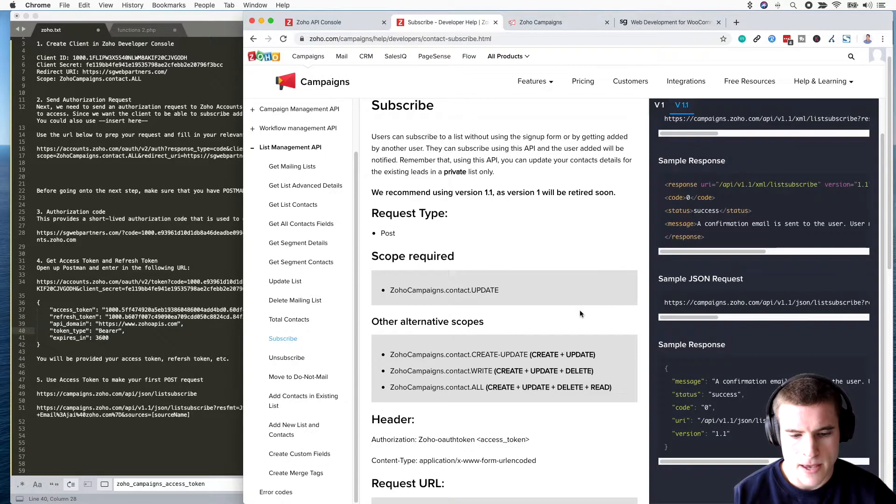
{"action": "key", "text": "super+Tab"}
{"action": "key", "text": "super+Tab"}
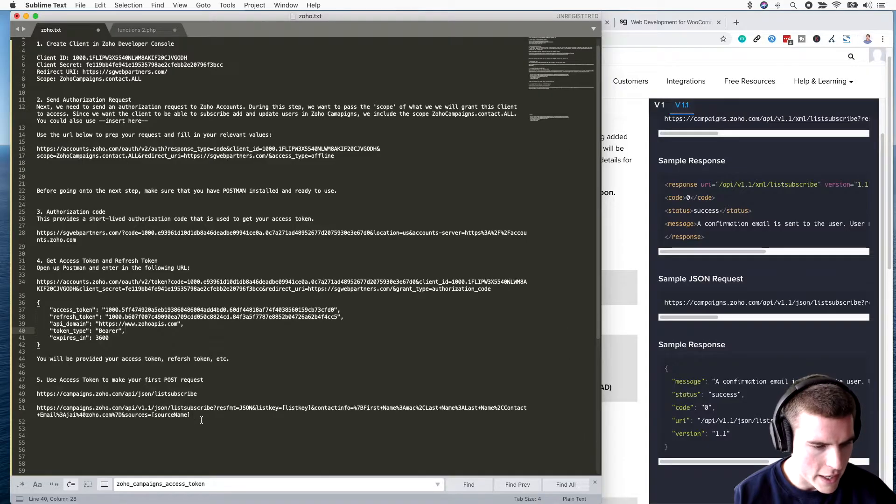
Step: Paste the v1.1 listsubscribe URL over step 5's old URL and remove its &sources=[sourceName] parameter
{"action": "left_click_drag", "start_coordinate": [200, 417], "coordinate": [37, 395]}
{"action": "key", "text": "super+v"}
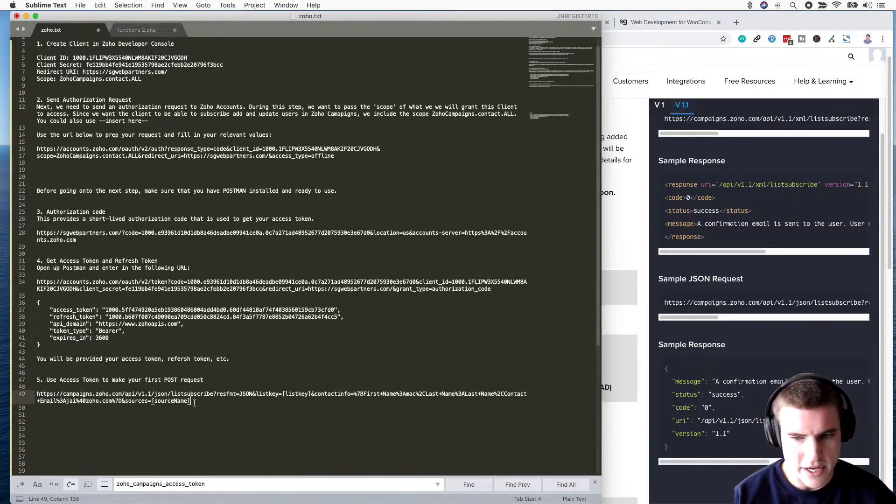
{"action": "left_click", "coordinate": [613, 338]}
{"action": "scroll", "coordinate": [495, 383], "scroll_direction": "down", "scroll_amount": 5}
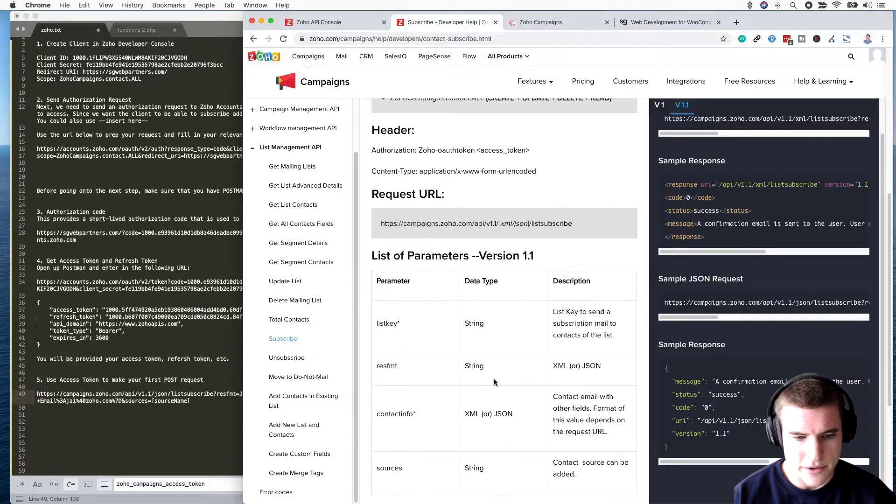
{"action": "scroll", "coordinate": [495, 382], "scroll_direction": "down", "scroll_amount": 3}
{"action": "left_click", "coordinate": [145, 433]}
{"action": "left_click_drag", "start_coordinate": [123, 402], "coordinate": [203, 403]}
{"action": "key", "text": "BackSpace"}
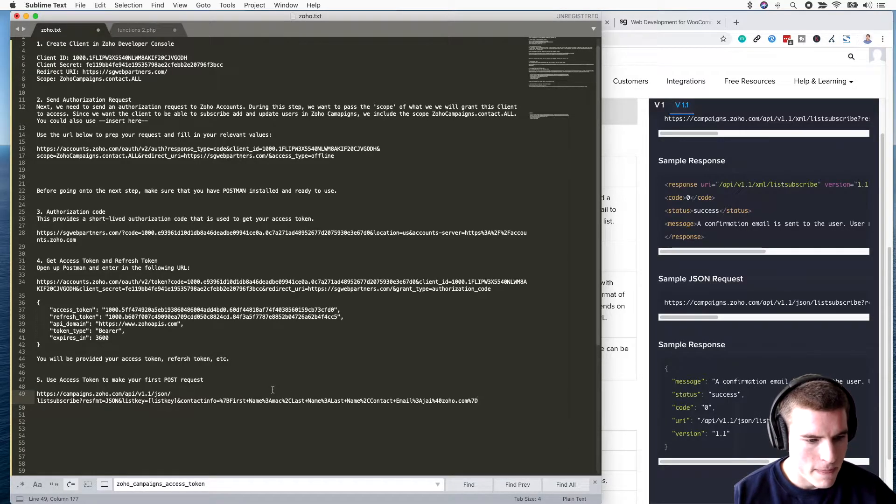
Step: Fill the contactinfo with a sample first name, last name and test e-mail address
{"action": "left_click", "coordinate": [273, 401]}
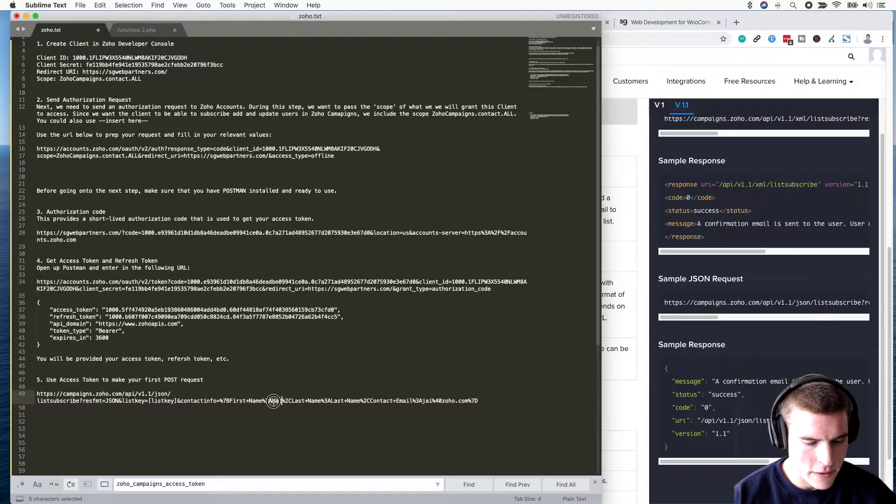
{"action": "left_click", "coordinate": [279, 401]}
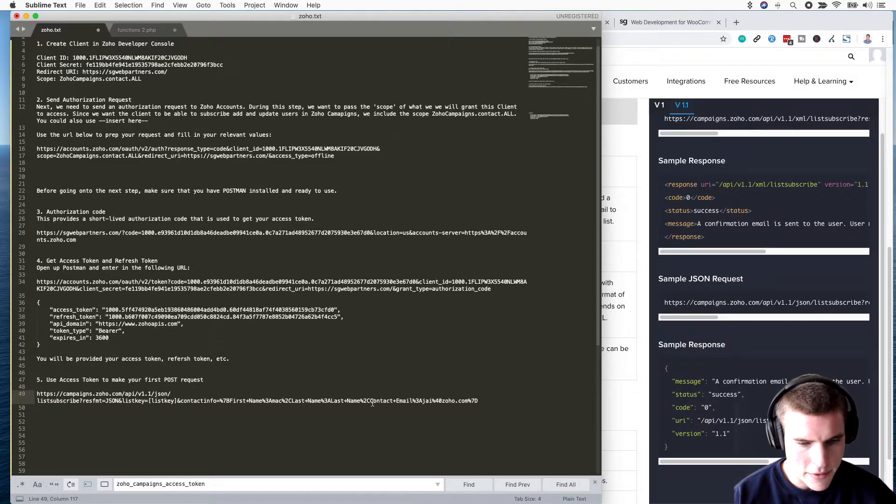
{"action": "left_click_drag", "start_coordinate": [360, 401], "coordinate": [331, 401]}
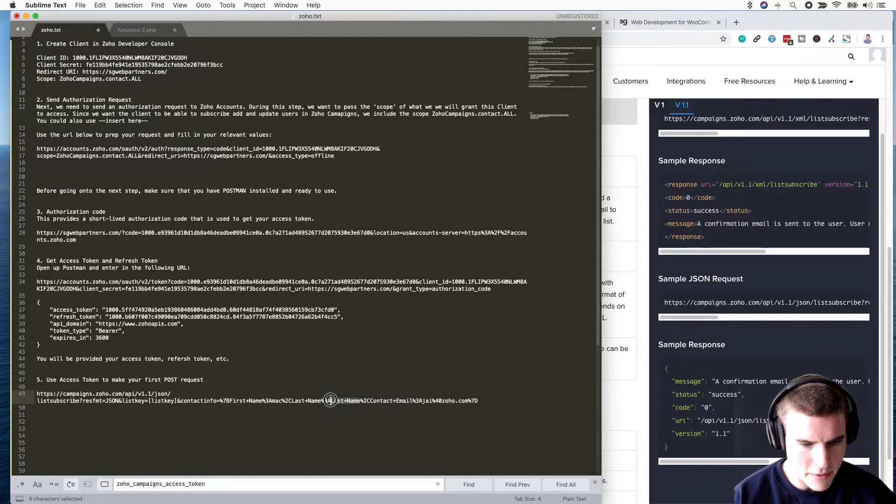
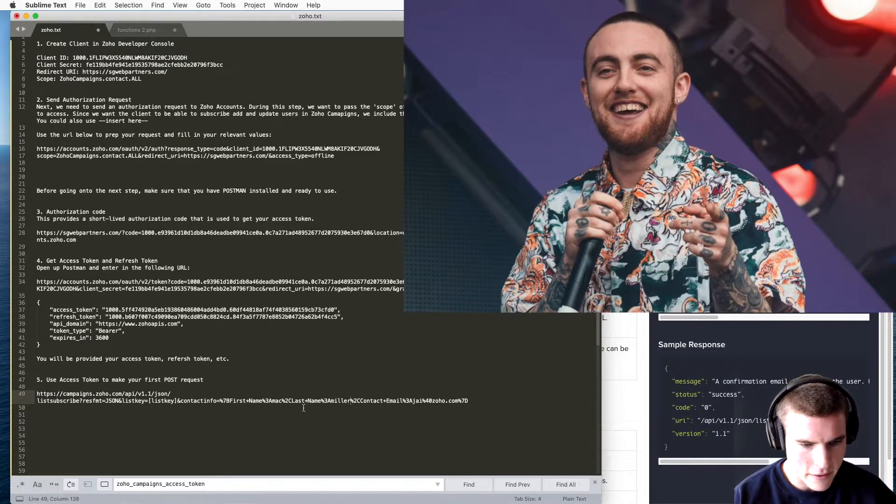
{"action": "left_click", "coordinate": [282, 405]}
{"action": "key", "text": "BackSpace"}
{"action": "key", "text": "BackSpace"}
{"action": "key", "text": "BackSpace"}
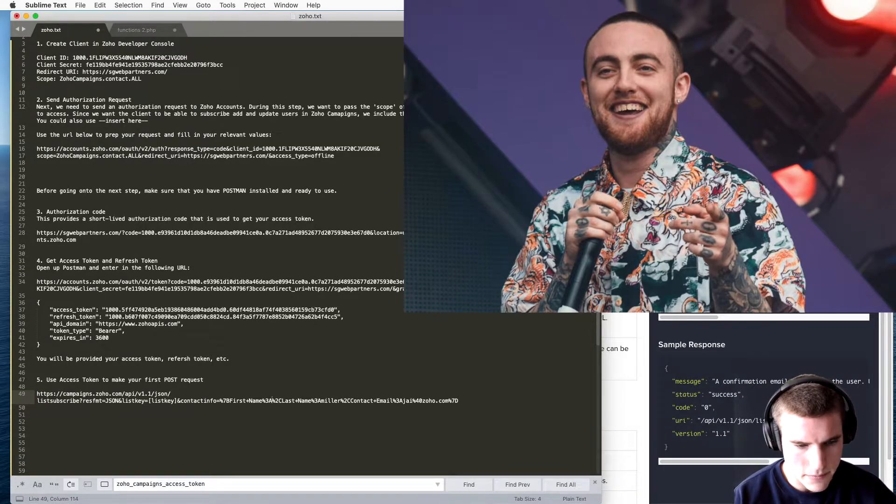
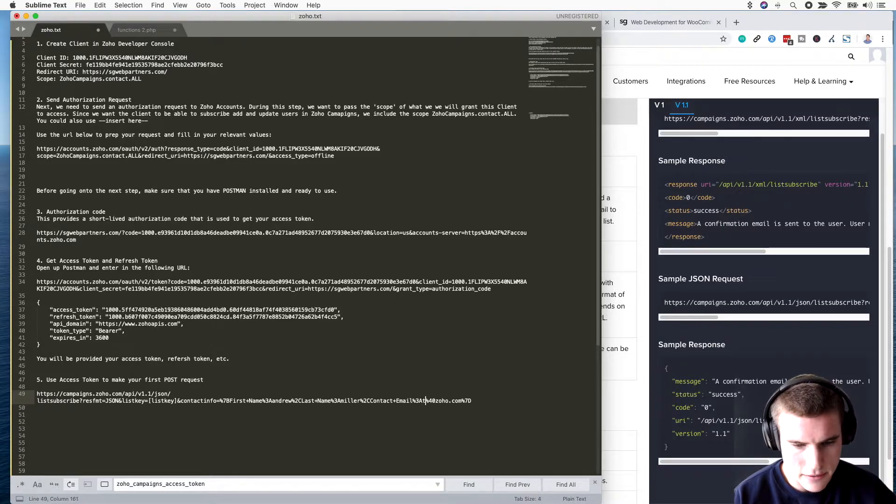
{"action": "key", "text": "Right"}
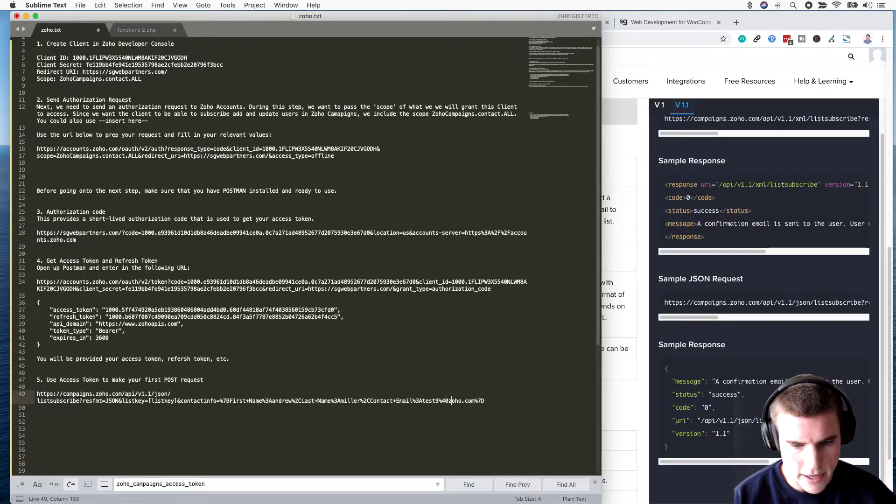
{"action": "key", "text": "Delete"}
{"action": "key", "text": "Delete"}
{"action": "key", "text": "Delete"}
{"action": "key", "text": "Delete"}
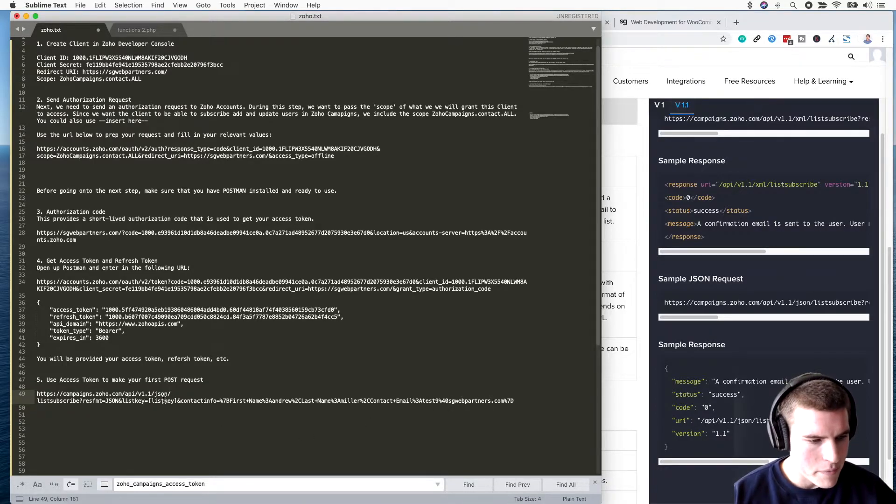
Step: Create a new POST request in Postman using the copied listsubscribe URL from line 49
{"action": "left_click_drag", "start_coordinate": [518, 402], "coordinate": [21, 395]}
{"action": "key", "text": "super+c"}
{"action": "key", "text": "super+Tab"}
{"action": "key", "text": "super+Tab"}
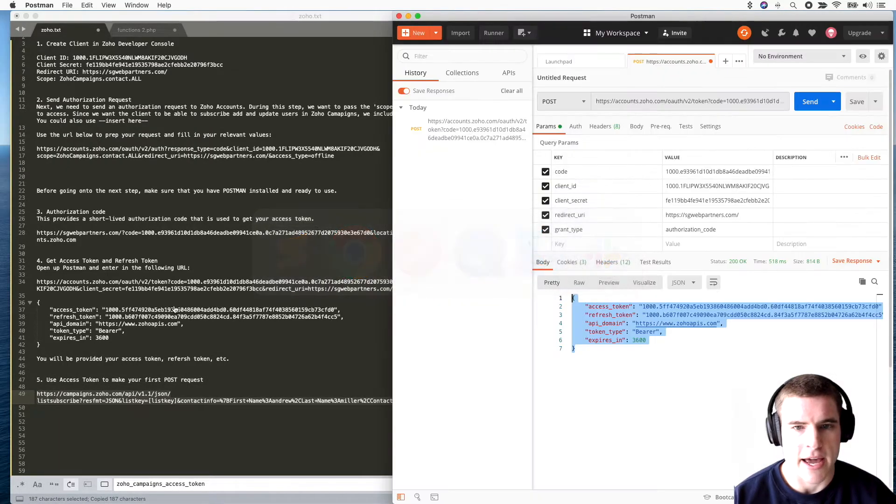
{"action": "left_click", "coordinate": [726, 61]}
{"action": "left_click_drag", "start_coordinate": [607, 15], "coordinate": [560, 15]}
{"action": "left_click", "coordinate": [528, 101]}
{"action": "left_click", "coordinate": [506, 140]}
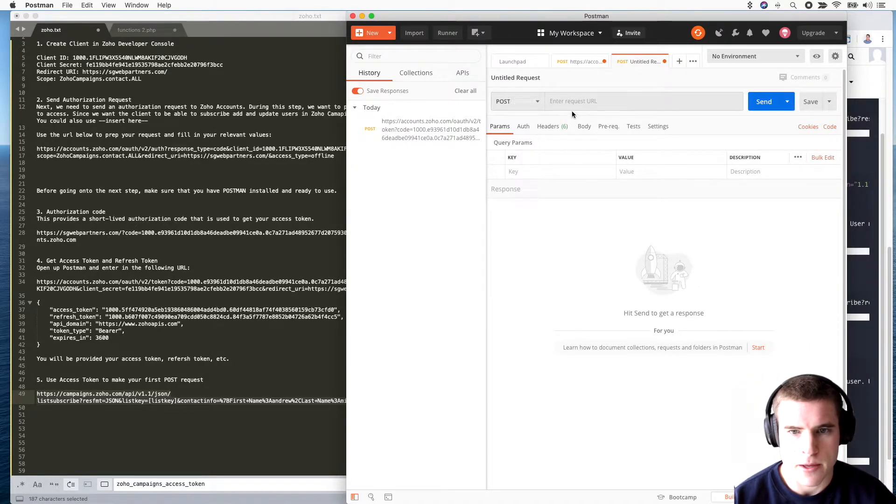
{"action": "left_click", "coordinate": [586, 102]}
{"action": "key", "text": "super+v"}
{"action": "left_click", "coordinate": [460, 267]}
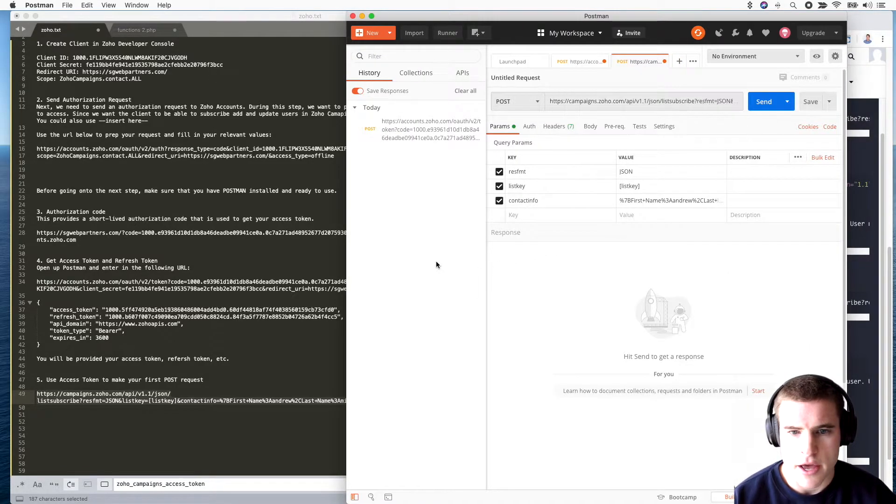
Step: Bring up the Zoho Campaigns Lists page in Chrome to fetch the list key
{"action": "left_click", "coordinate": [646, 187]}
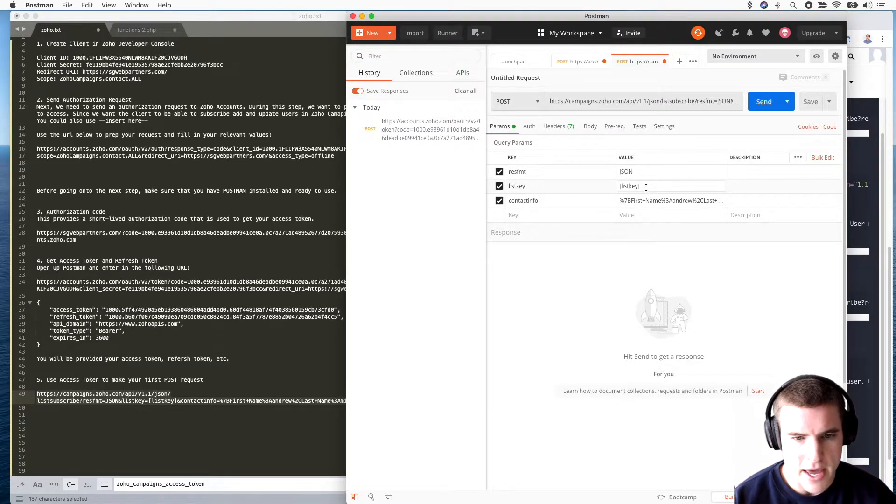
{"action": "key", "text": "super+Tab"}
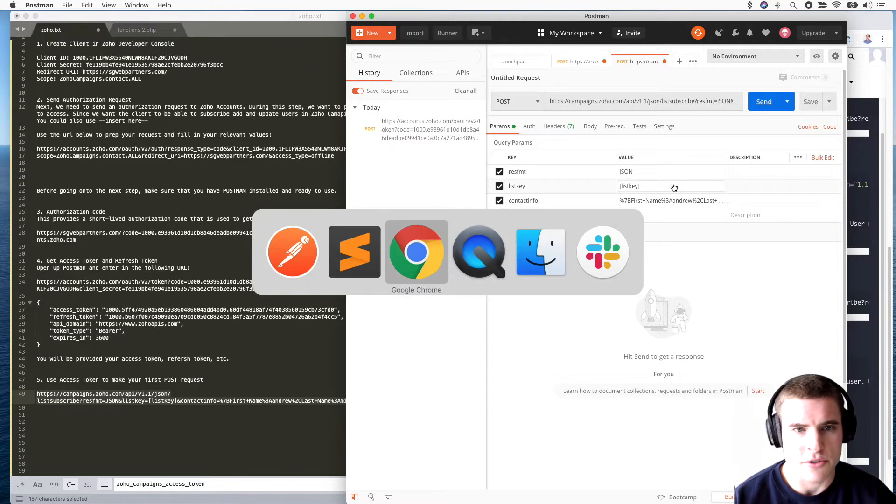
{"action": "key", "text": "ctrl+Tab"}
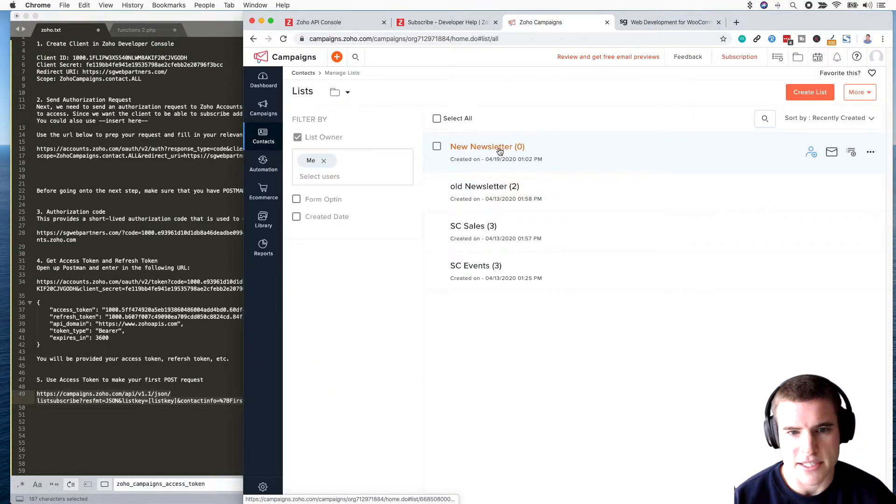
Step: Copy the List Key from the New Newsletter list's Setup tab
{"action": "left_click", "coordinate": [499, 148]}
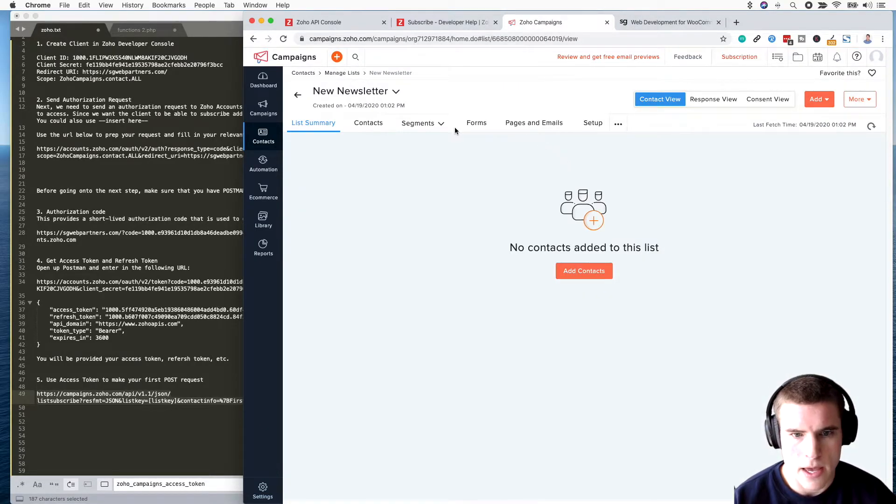
{"action": "left_click", "coordinate": [593, 123]}
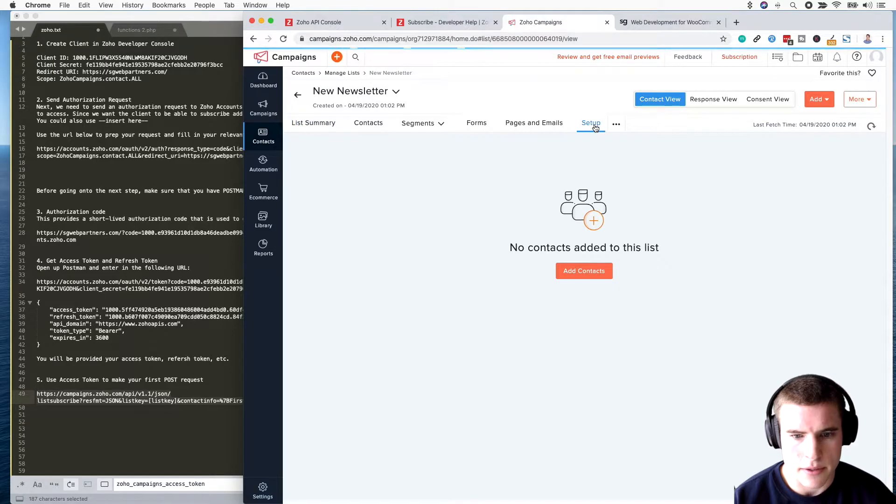
{"action": "scroll", "coordinate": [581, 205], "scroll_direction": "down", "scroll_amount": 1}
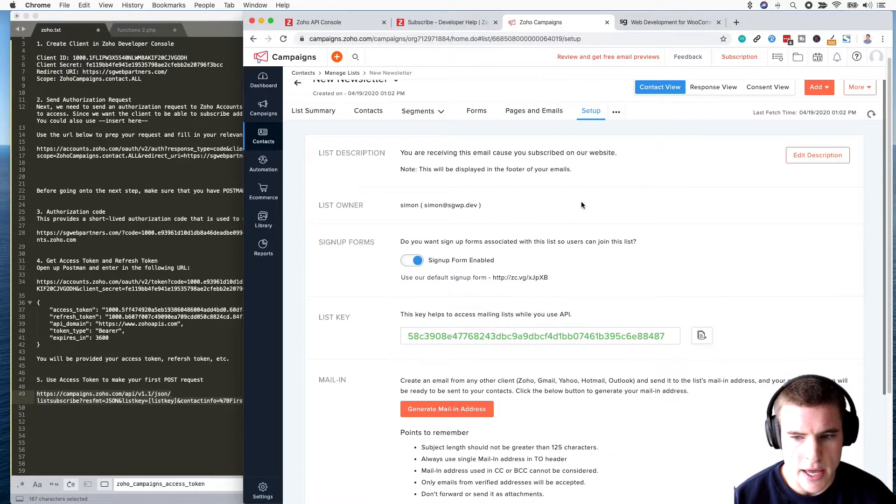
{"action": "left_click", "coordinate": [701, 335]}
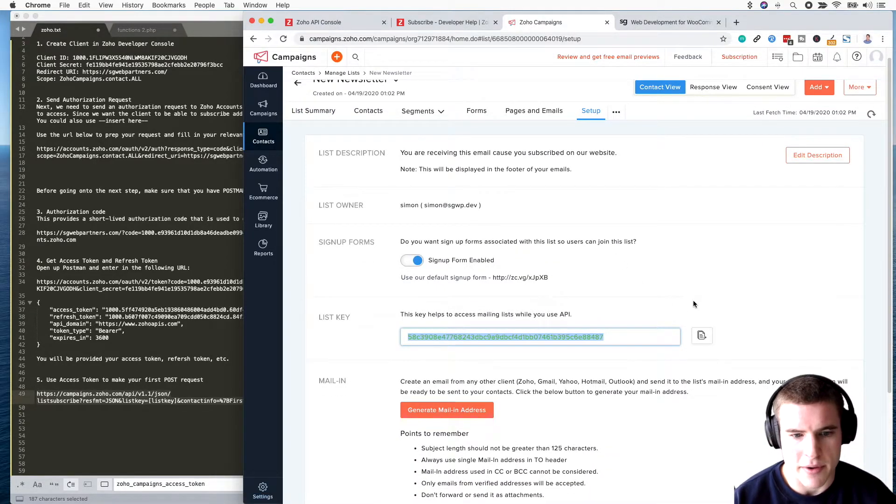
Step: Replace the [listkey] placeholder in Postman's request with the copied list key
{"action": "key", "text": "super+Tab"}
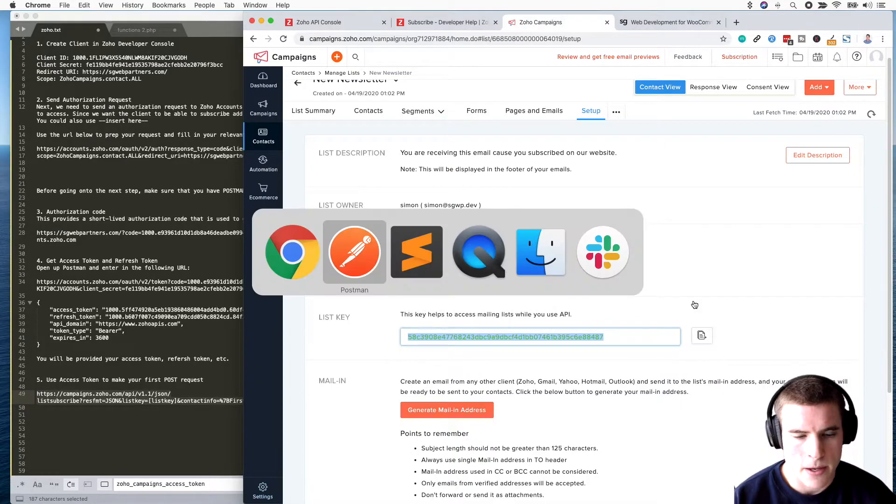
{"action": "left_click", "coordinate": [664, 188]}
{"action": "key", "text": "super+a"}
{"action": "key", "text": "super+v"}
{"action": "left_click", "coordinate": [445, 299]}
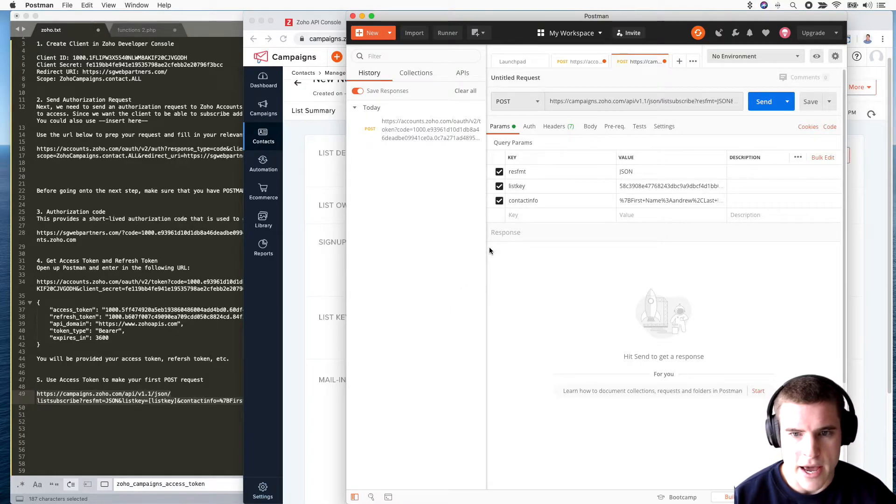
Step: Show the request's Headers with auto-generated headers hidden
{"action": "left_click", "coordinate": [564, 129]}
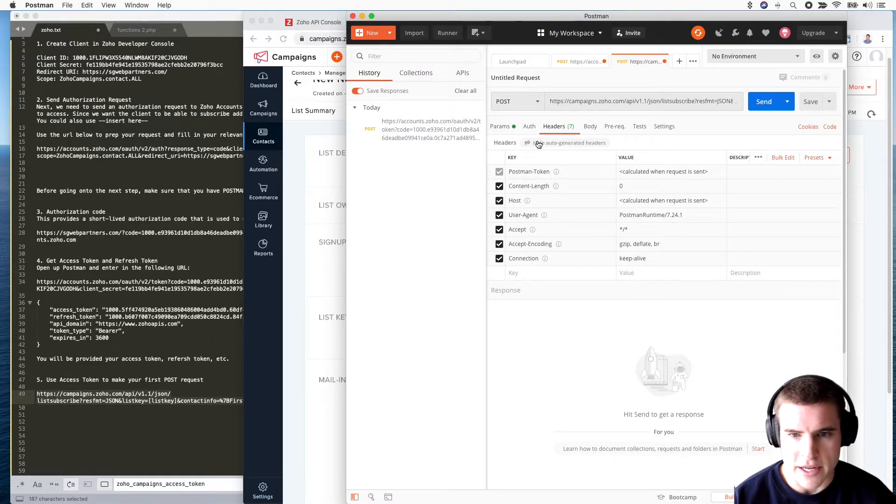
{"action": "left_click", "coordinate": [538, 143]}
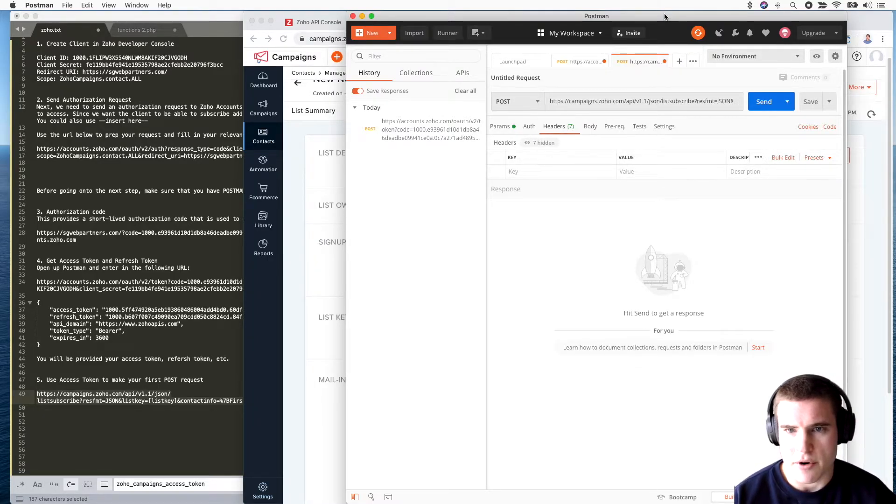
{"action": "left_click_drag", "start_coordinate": [666, 18], "coordinate": [715, 17]}
Step: Bring up the Zoho Campaigns Subscribe developer docs in Chrome
{"action": "left_click_drag", "start_coordinate": [364, 19], "coordinate": [114, 16]}
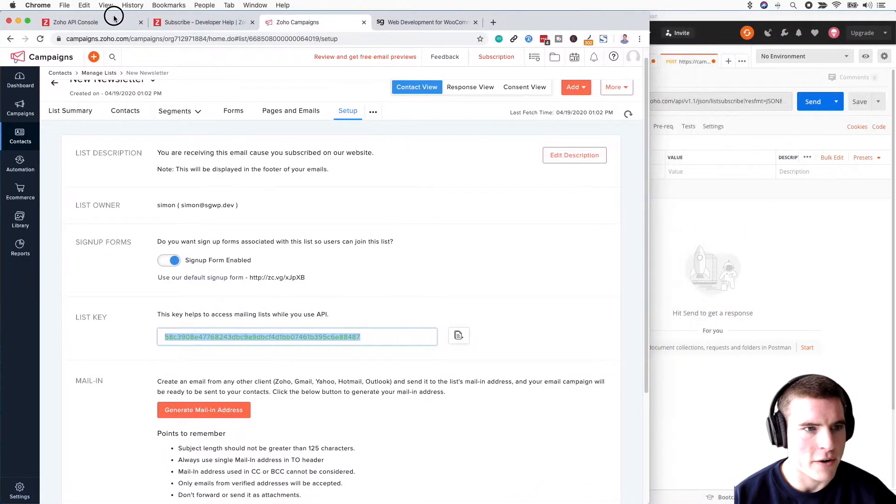
{"action": "left_click", "coordinate": [196, 24]}
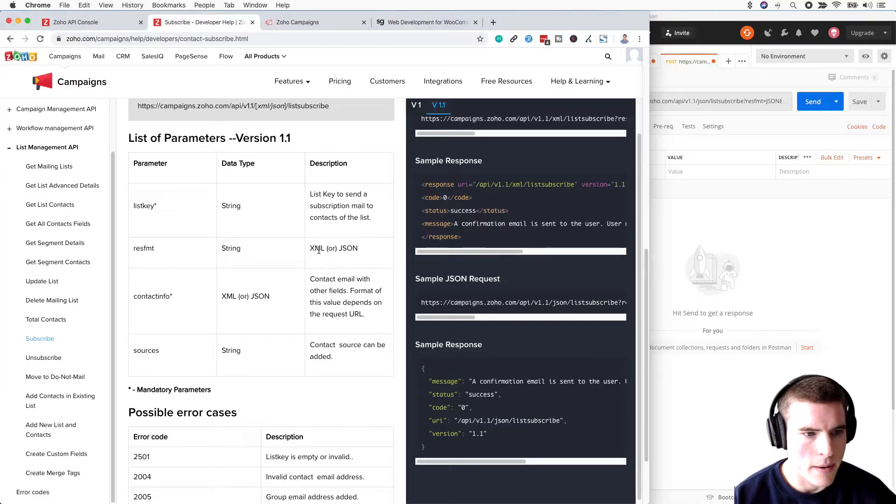
{"action": "scroll", "coordinate": [318, 250], "scroll_direction": "down", "scroll_amount": 1}
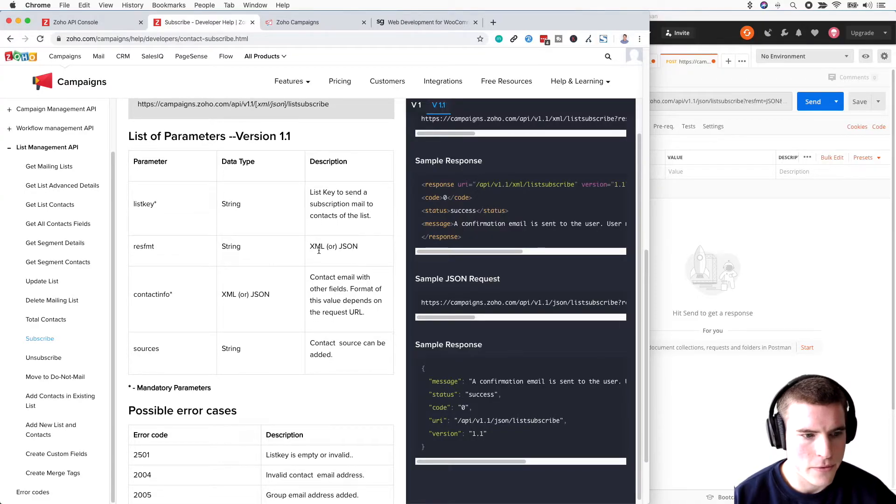
{"action": "scroll", "coordinate": [318, 251], "scroll_direction": "up", "scroll_amount": 5}
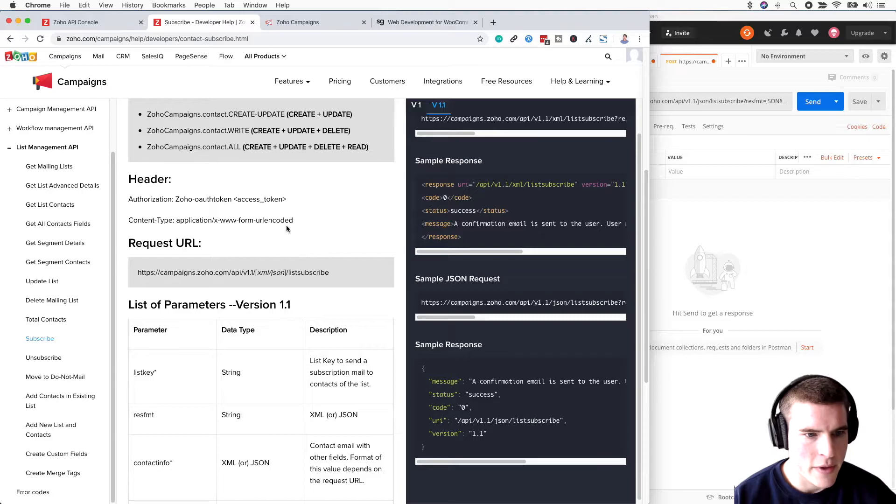
Step: Add an Authorization header with value 'Zoho-oauthtoken <access_token>' copied from the docs
{"action": "left_click_drag", "start_coordinate": [290, 202], "coordinate": [175, 199]}
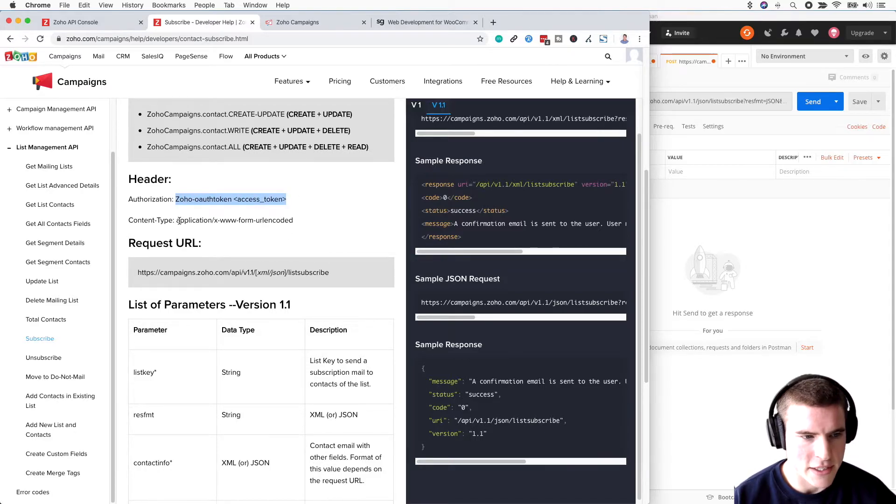
{"action": "left_click_drag", "start_coordinate": [172, 200], "coordinate": [128, 200]}
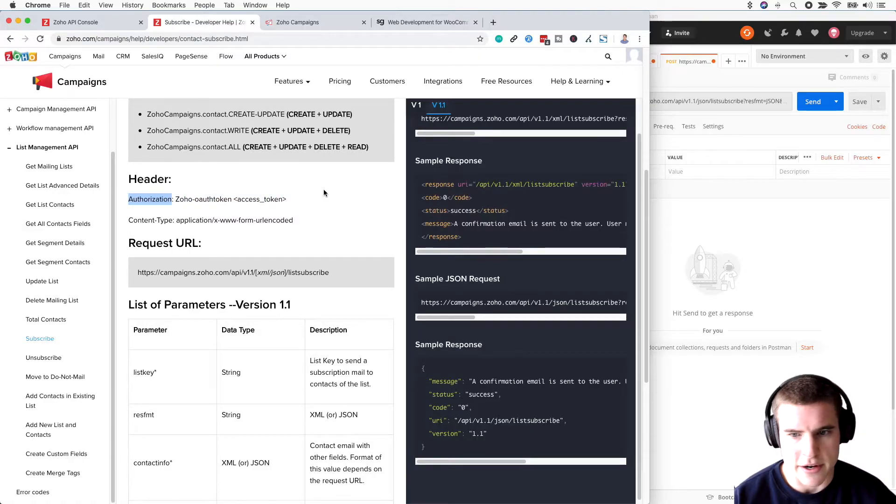
{"action": "left_click", "coordinate": [709, 203]}
{"action": "left_click_drag", "start_coordinate": [397, 194], "coordinate": [463, 192]}
{"action": "left_click", "coordinate": [552, 174]}
{"action": "key", "text": "super+v"}
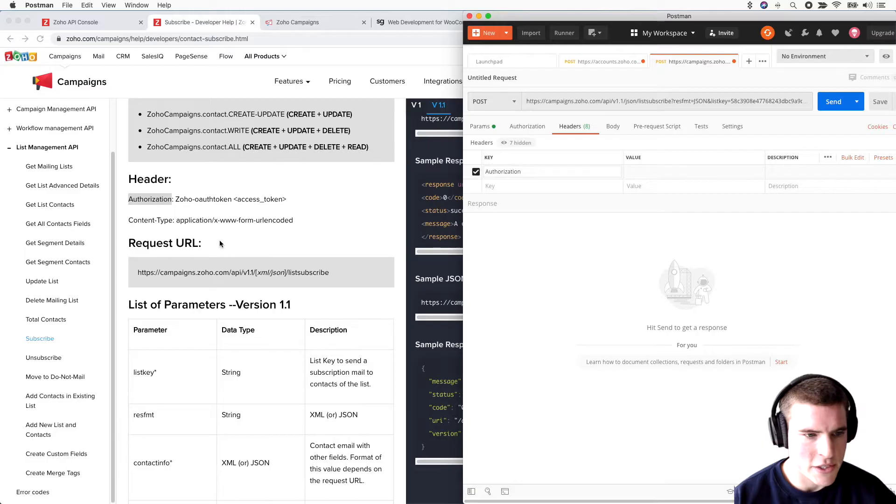
{"action": "left_click", "coordinate": [288, 198]}
{"action": "left_click_drag", "start_coordinate": [289, 199], "coordinate": [176, 200]}
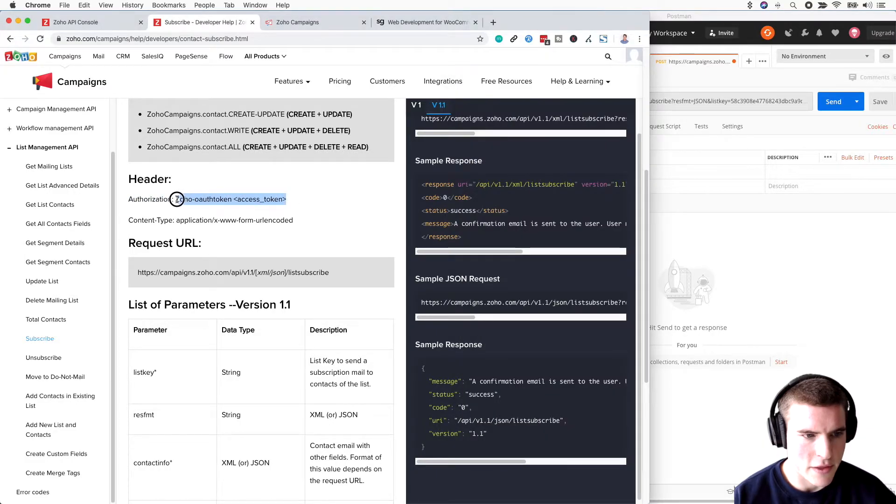
{"action": "key", "text": "super+c"}
{"action": "left_click", "coordinate": [670, 174]}
{"action": "key", "text": "super+v"}
Step: Add a Content-Type header set to application/x-www-form-urlencoded
{"action": "left_click", "coordinate": [282, 221]}
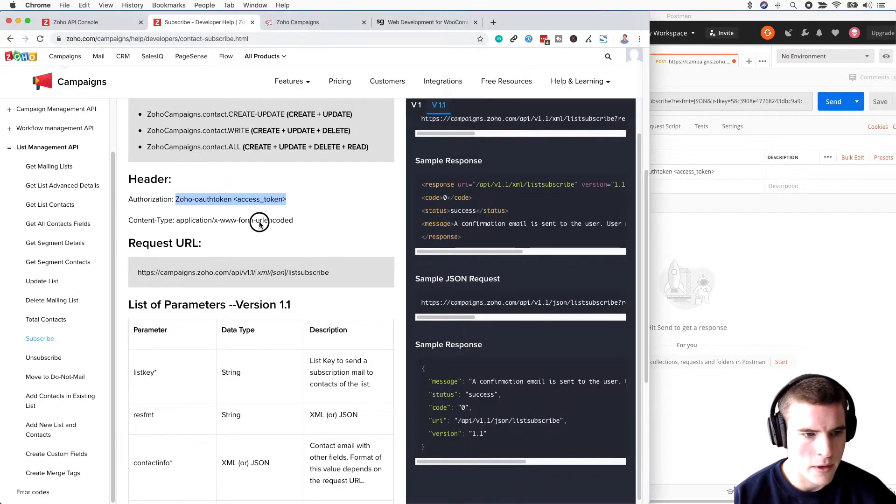
{"action": "left_click_drag", "start_coordinate": [173, 221], "coordinate": [128, 218]}
{"action": "key", "text": "super+c"}
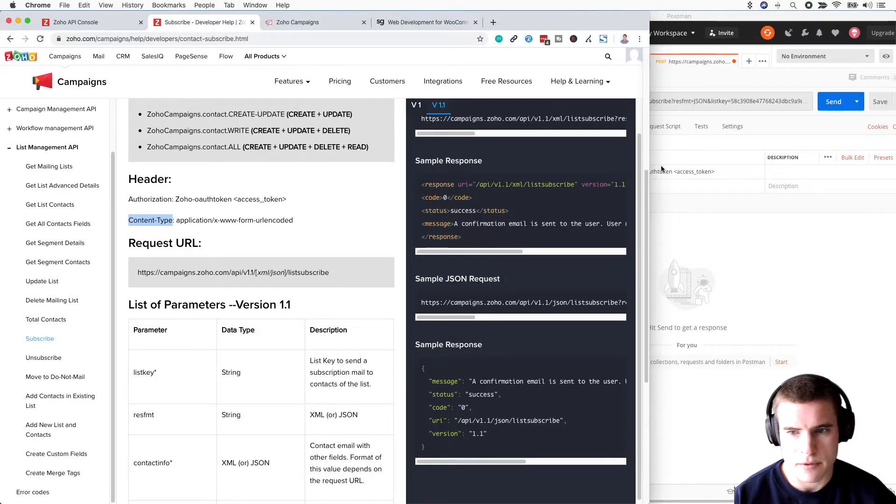
{"action": "left_click", "coordinate": [665, 173]}
{"action": "left_click", "coordinate": [532, 186]}
{"action": "key", "text": "super+v"}
{"action": "left_click", "coordinate": [289, 221]}
{"action": "left_click_drag", "start_coordinate": [293, 220], "coordinate": [176, 221]}
{"action": "key", "text": "super+c"}
{"action": "left_click", "coordinate": [692, 194]}
{"action": "left_click", "coordinate": [653, 186]}
{"action": "key", "text": "super+v"}
Step: Delete the <access_token> placeholder so the Authorization value reads Zoho-oauthtoken
{"action": "left_click", "coordinate": [313, 233]}
{"action": "left_click", "coordinate": [704, 207]}
{"action": "left_click_drag", "start_coordinate": [716, 172], "coordinate": [674, 171]}
{"action": "key", "text": "BackSpace"}
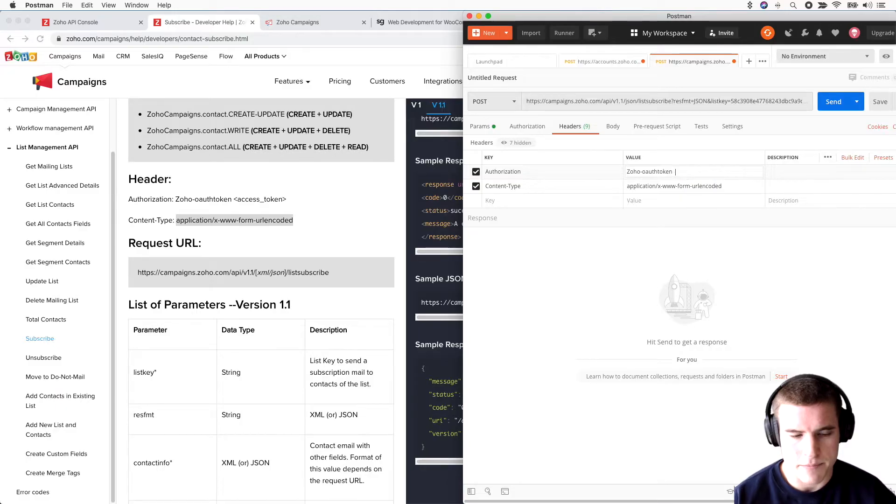
{"action": "key", "text": "super+Tab"}
{"action": "key", "text": "super+Tab"}
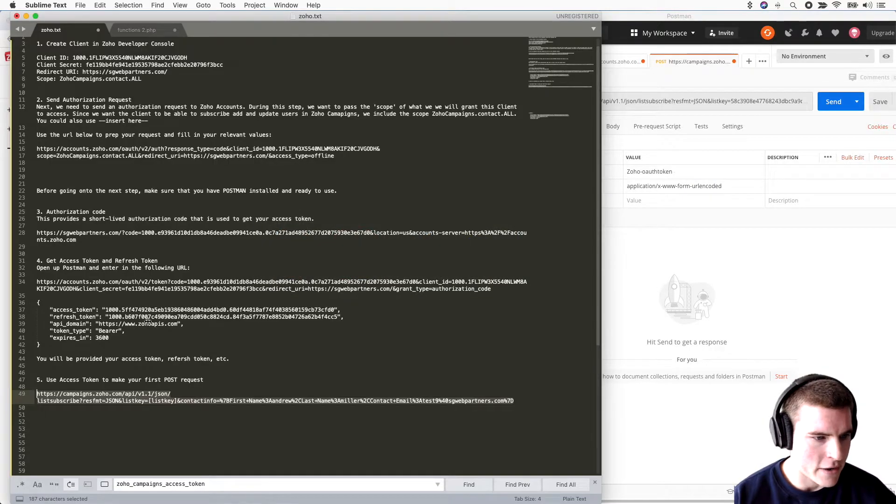
Step: Paste the access token from line 37 of zoho.txt after Zoho-oauthtoken in the Authorization header
{"action": "left_click", "coordinate": [144, 317]}
{"action": "left_click_drag", "start_coordinate": [334, 310], "coordinate": [107, 312]}
{"action": "key", "text": "super+c"}
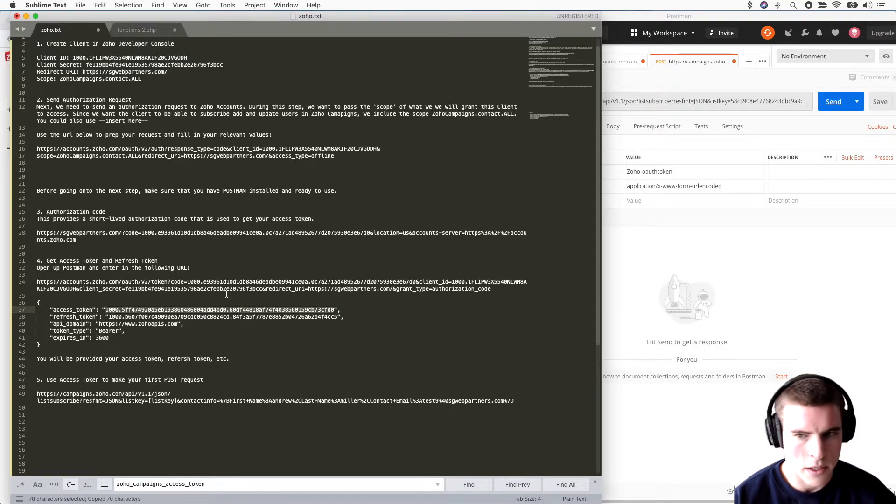
{"action": "left_click", "coordinate": [699, 174]}
{"action": "key", "text": "super+v"}
{"action": "left_click", "coordinate": [580, 270]}
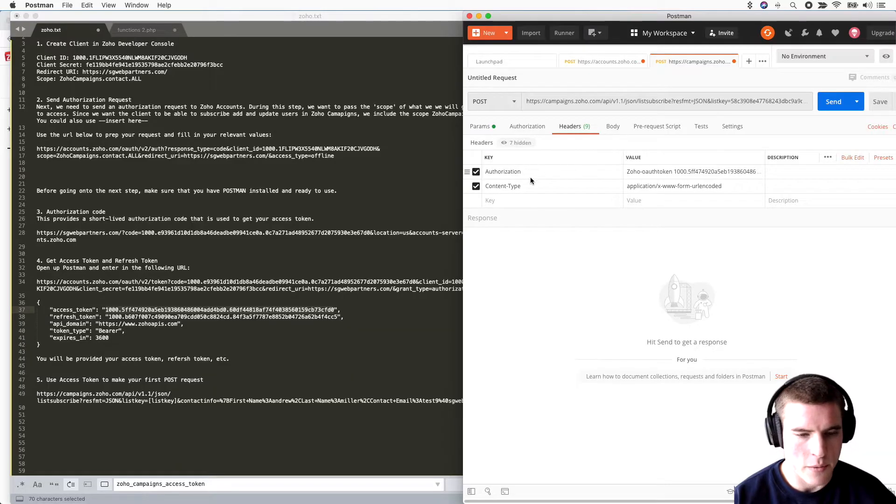
Step: Clear the Content-Type selection in the Subscribe docs and return to the Postman request
{"action": "key", "text": "super+Tab"}
{"action": "key", "text": "super+Tab"}
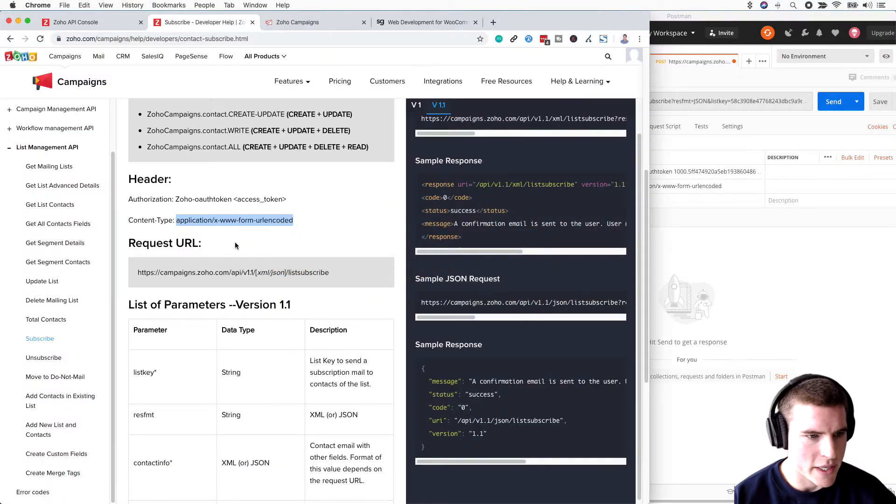
{"action": "left_click", "coordinate": [206, 219]}
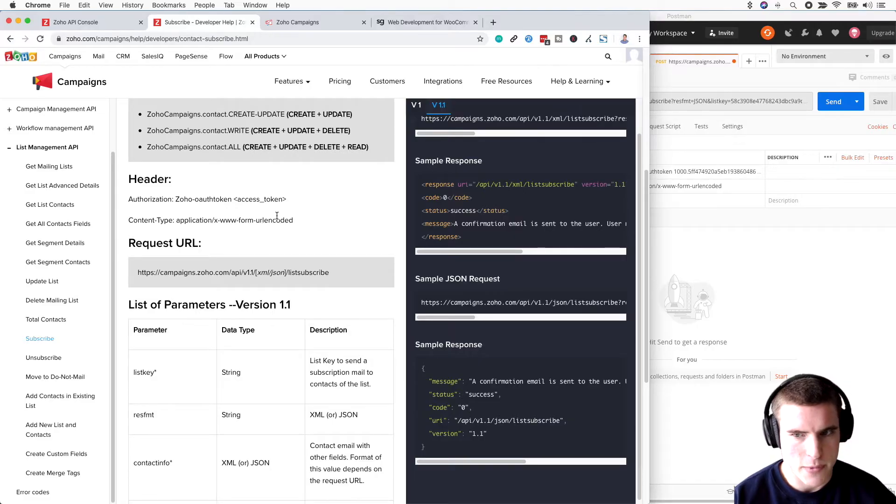
{"action": "left_click", "coordinate": [683, 116]}
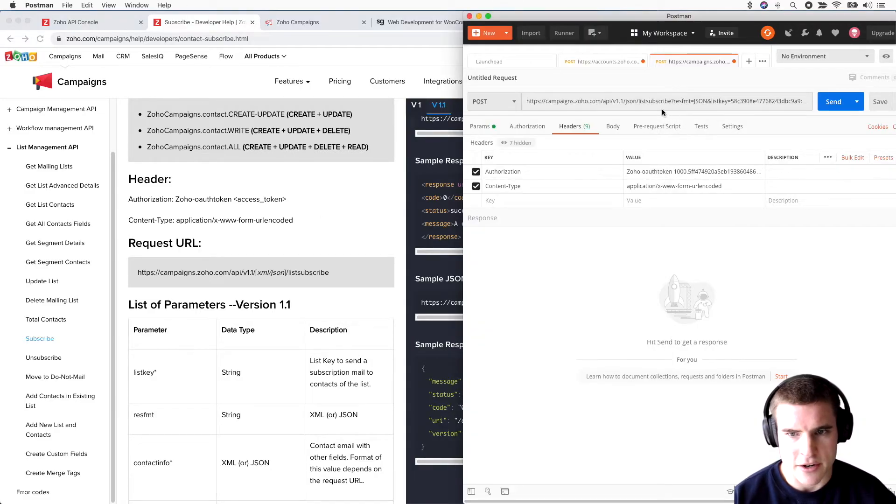
Step: Check the contactinfo parameter and send the listsubscribe request, getting the confirmation-email-sent message
{"action": "left_click", "coordinate": [476, 128]}
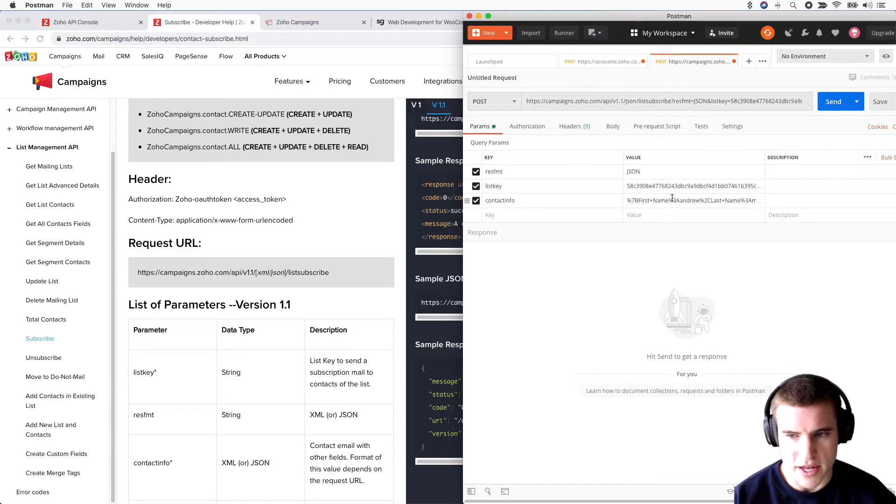
{"action": "left_click", "coordinate": [703, 200]}
{"action": "left_click", "coordinate": [582, 283]}
{"action": "left_click", "coordinate": [820, 107]}
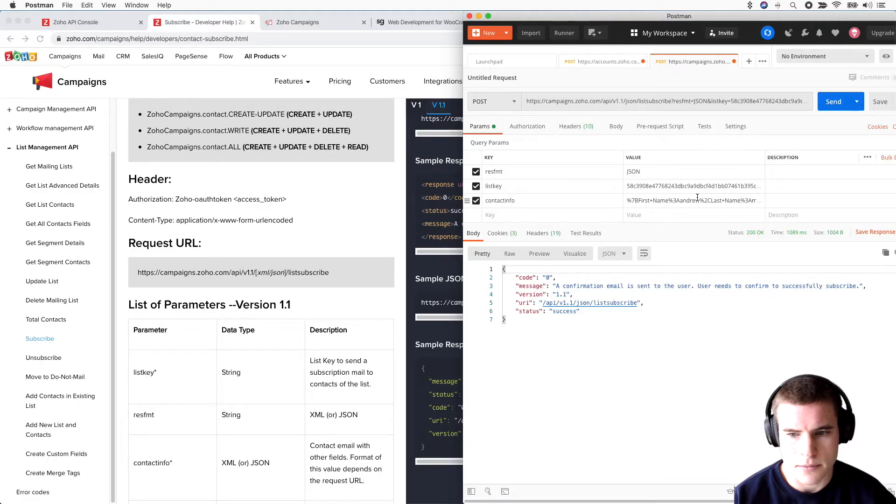
{"action": "left_click_drag", "start_coordinate": [555, 286], "coordinate": [859, 286]}
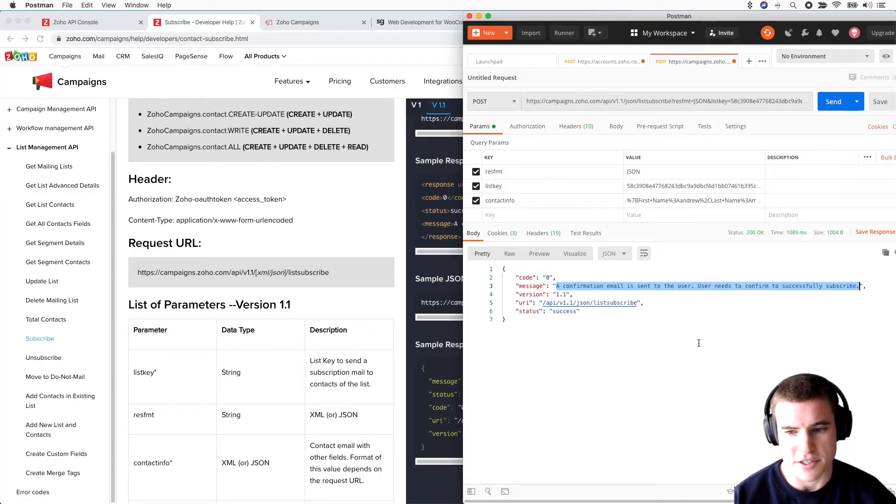
Step: Open Gmail at mail.google.com in a new Chrome tab
{"action": "left_click", "coordinate": [367, 217]}
{"action": "key", "text": "super+t"}
{"action": "type", "text": "m"}
{"action": "key", "text": "Return"}
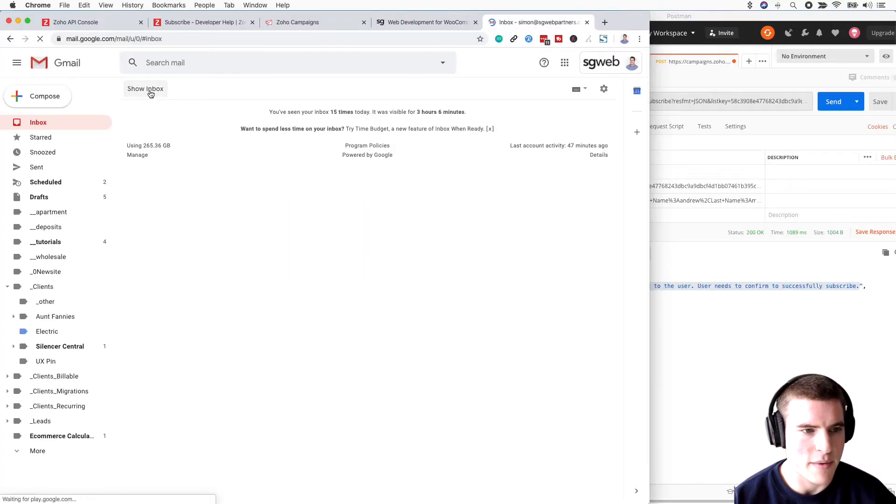
Step: Open the 'SGWP - Confirm your subscription' email and confirm the subscription
{"action": "left_click", "coordinate": [150, 94]}
{"action": "left_click", "coordinate": [201, 114]}
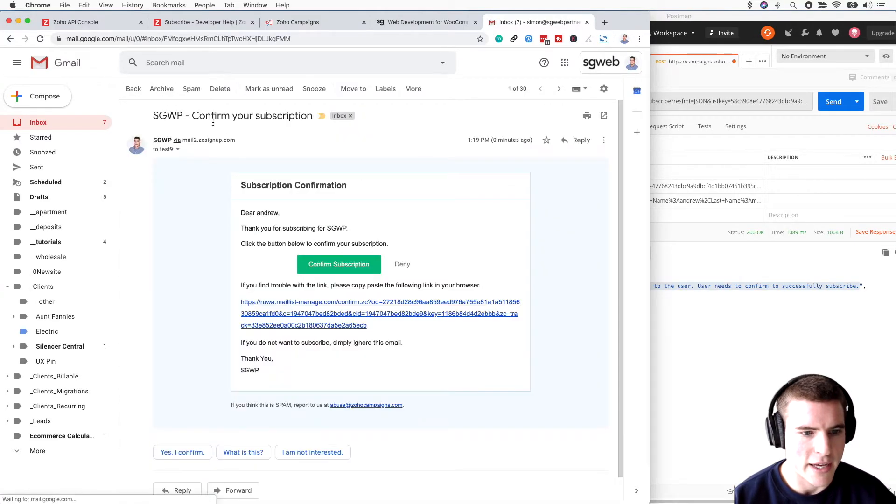
{"action": "left_click", "coordinate": [351, 270]}
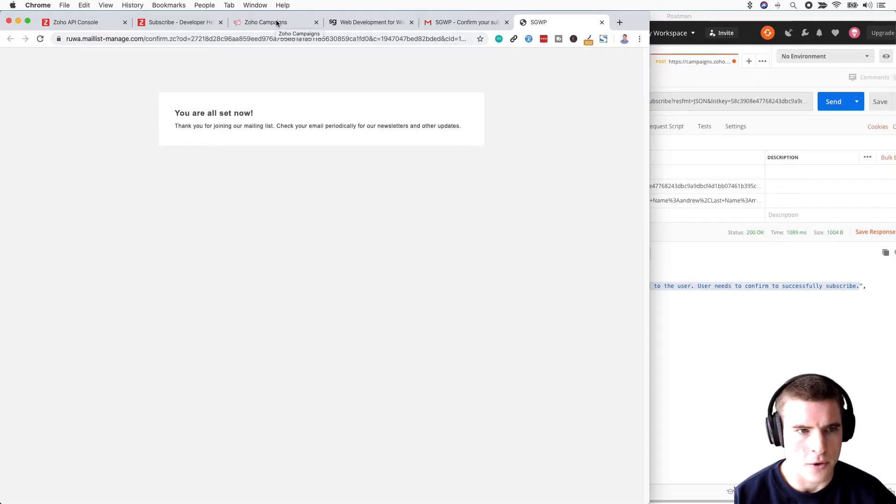
Step: In Zoho Campaigns, verify the new contact belongs to the New Newsletter list
{"action": "left_click", "coordinate": [277, 23]}
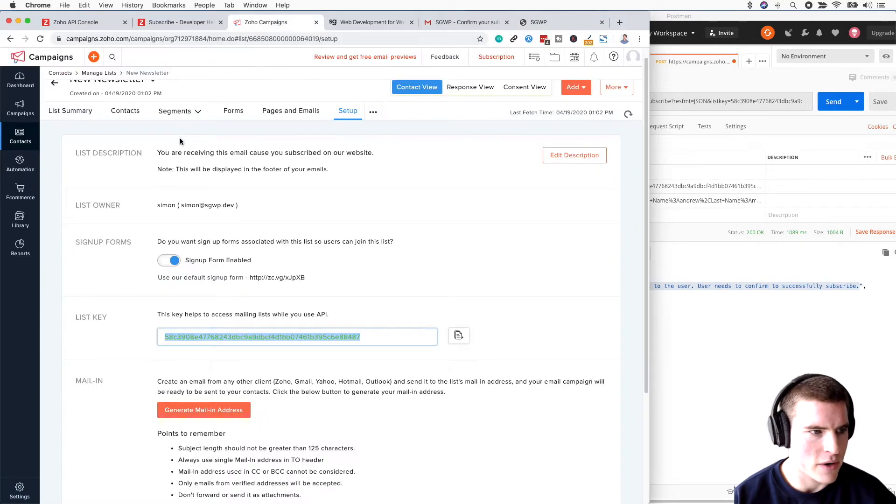
{"action": "left_click", "coordinate": [25, 145]}
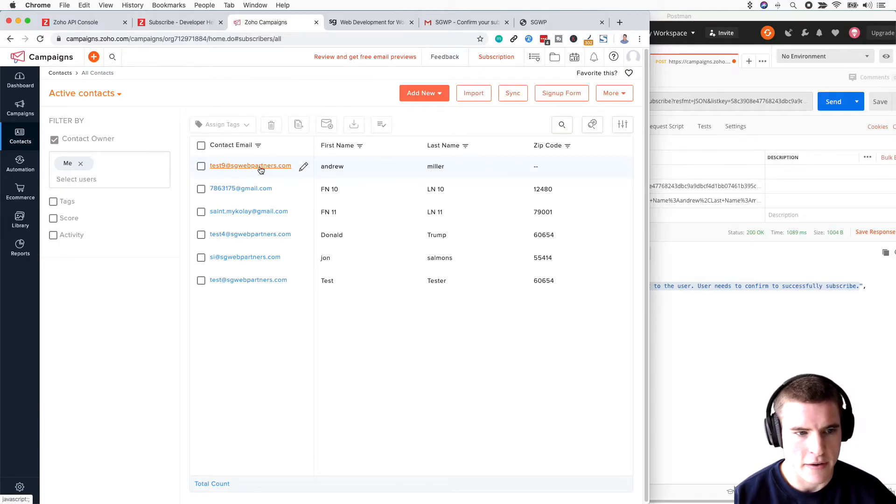
{"action": "left_click", "coordinate": [219, 167]}
{"action": "left_click", "coordinate": [504, 273]}
{"action": "left_click_drag", "start_coordinate": [396, 292], "coordinate": [334, 296]}
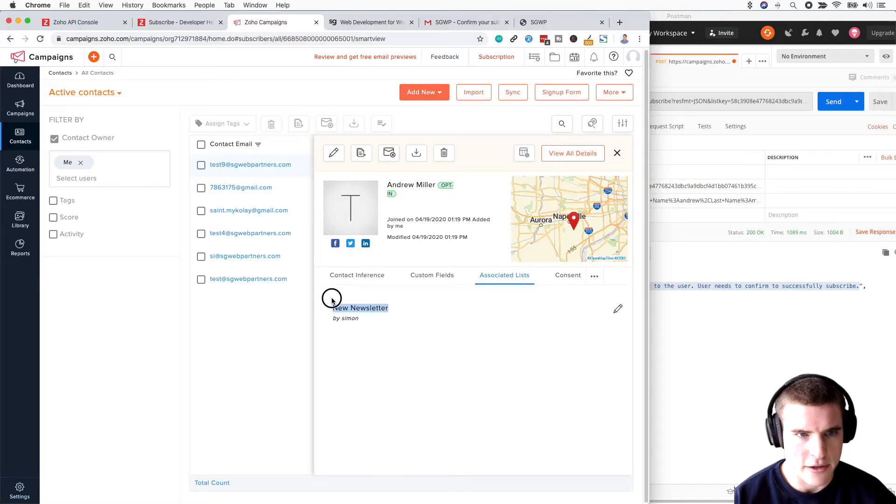
Step: Copy the List Key from the New Newsletter list's Setup page
{"action": "left_click", "coordinate": [20, 137]}
{"action": "left_click", "coordinate": [68, 153]}
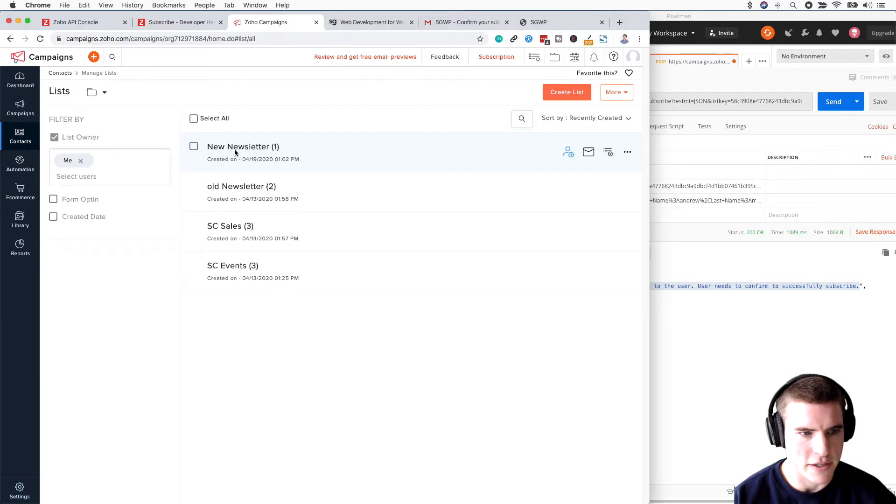
{"action": "left_click", "coordinate": [306, 145]}
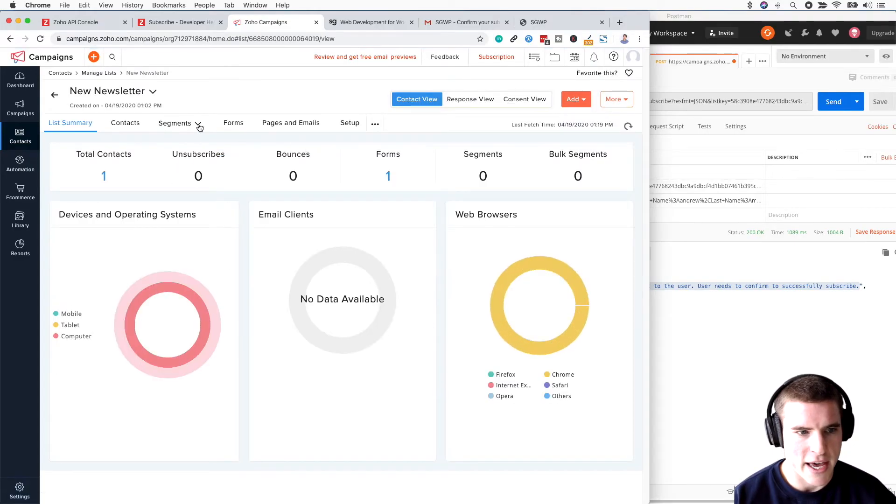
{"action": "left_click", "coordinate": [350, 124]}
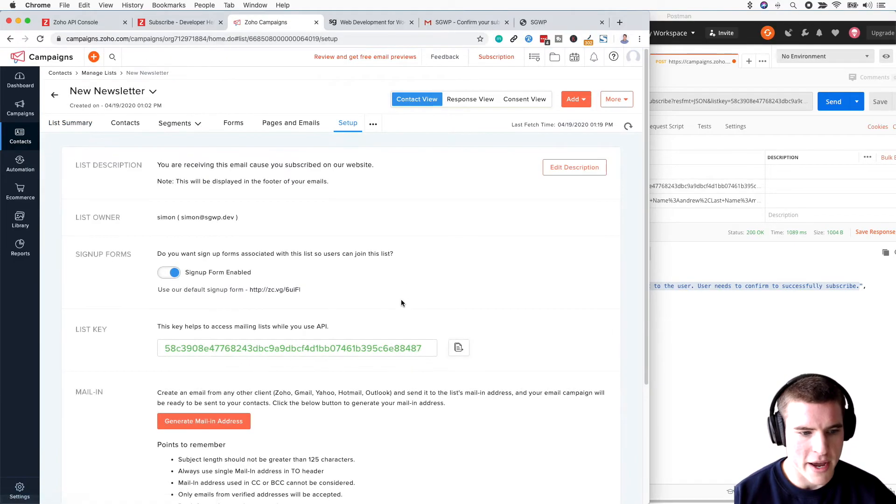
{"action": "left_click", "coordinate": [458, 347]}
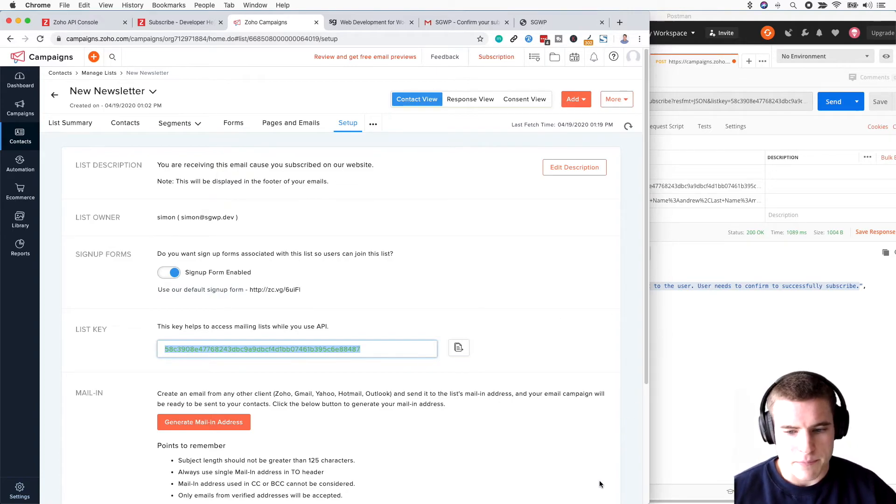
Step: Select the refresh token line in the zoho.txt notes
{"action": "left_click", "coordinate": [407, 493]}
{"action": "left_click", "coordinate": [128, 338]}
{"action": "left_click_drag", "start_coordinate": [336, 318], "coordinate": [109, 317]}
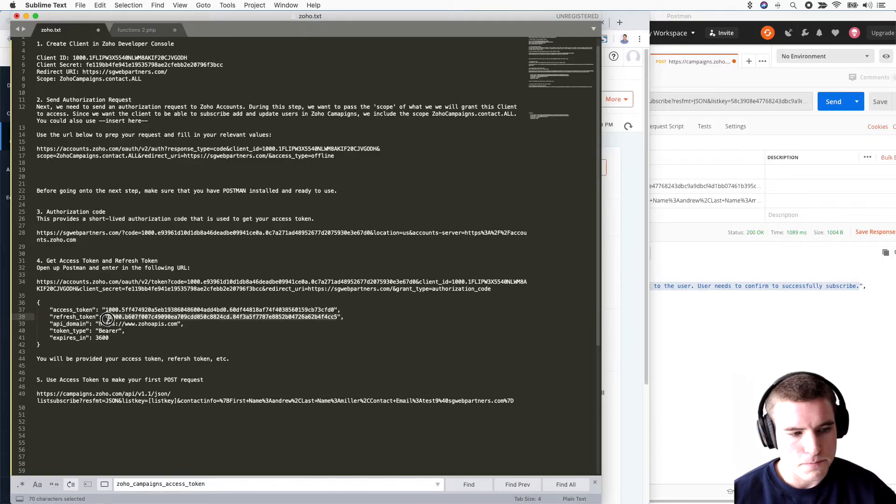
Step: Replace the real token in the Authorization header with the docs' <access_token> placeholder
{"action": "left_click", "coordinate": [676, 345]}
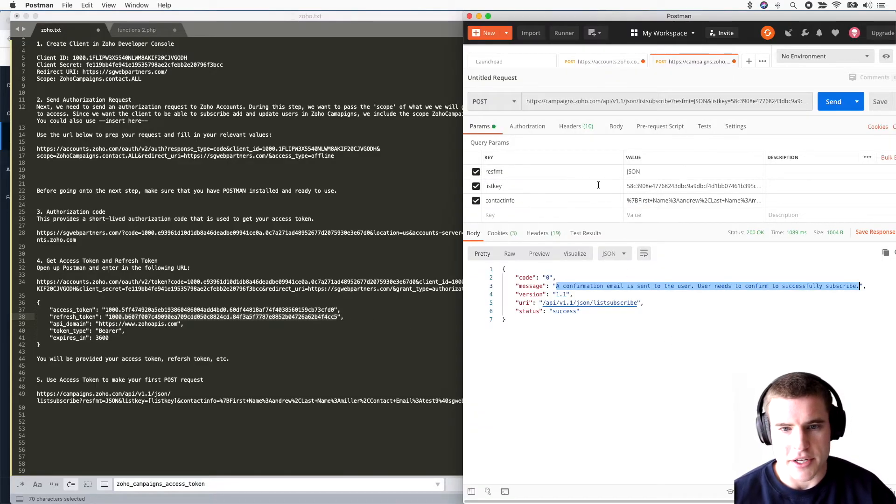
{"action": "left_click", "coordinate": [565, 127]}
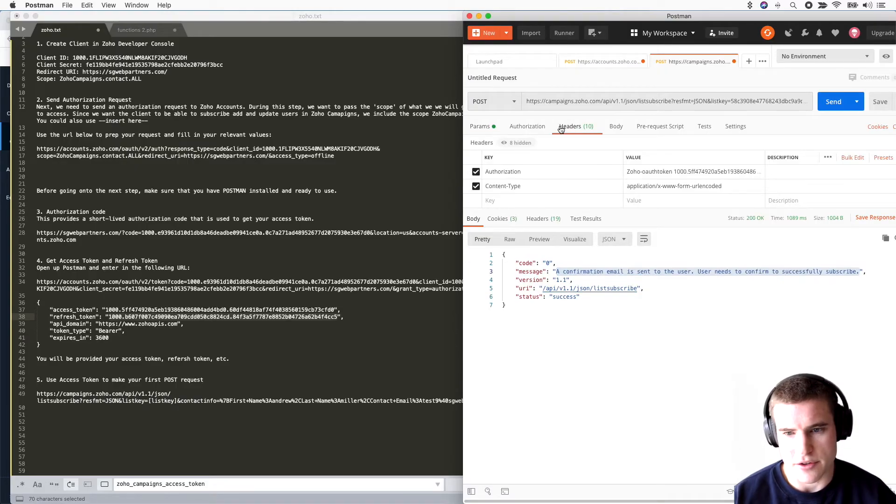
{"action": "left_click_drag", "start_coordinate": [709, 187], "coordinate": [628, 180]}
{"action": "key", "text": "super+Tab"}
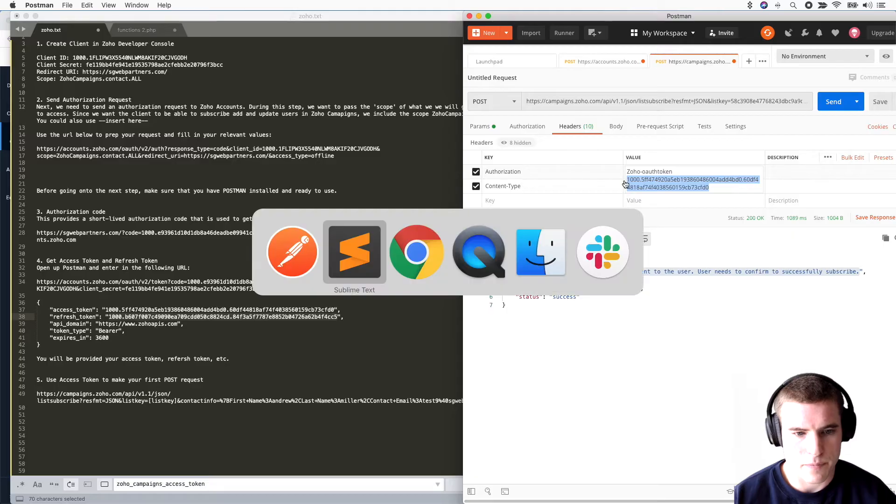
{"action": "key", "text": "super+Tab"}
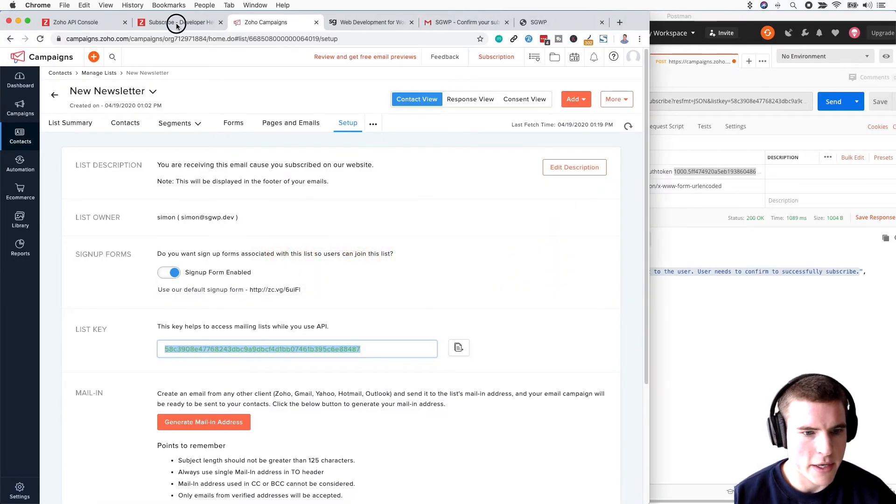
{"action": "left_click", "coordinate": [176, 26]}
{"action": "left_click_drag", "start_coordinate": [290, 192], "coordinate": [233, 190]}
{"action": "left_click", "coordinate": [687, 169]}
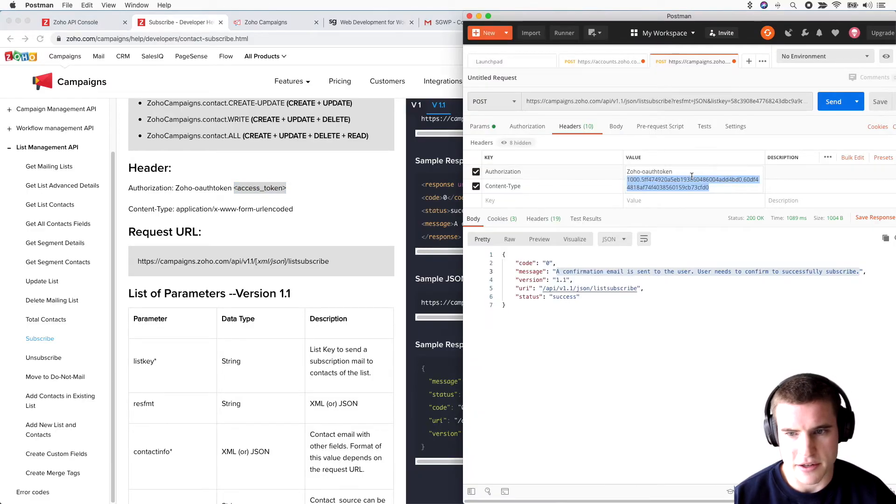
{"action": "key", "text": "super+v"}
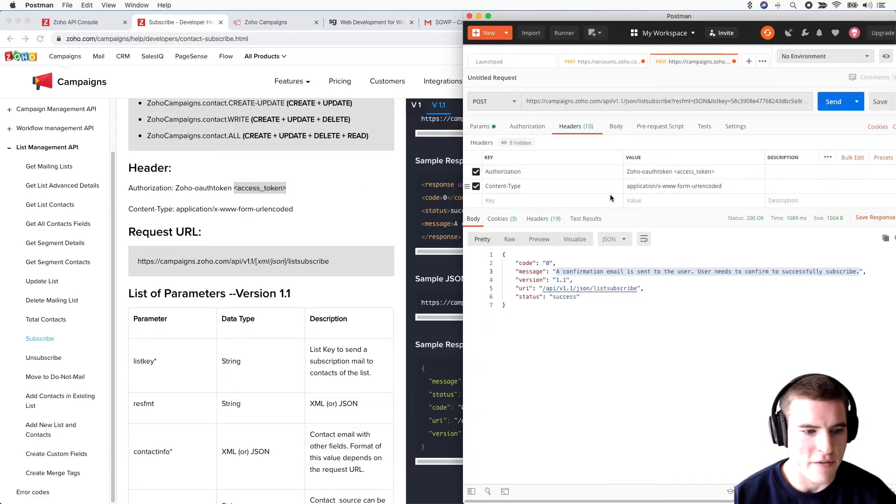
{"action": "left_click", "coordinate": [299, 312]}
Step: Scroll the Subscribe API docs down to the parameters table
{"action": "scroll", "coordinate": [308, 308], "scroll_direction": "down", "scroll_amount": 3}
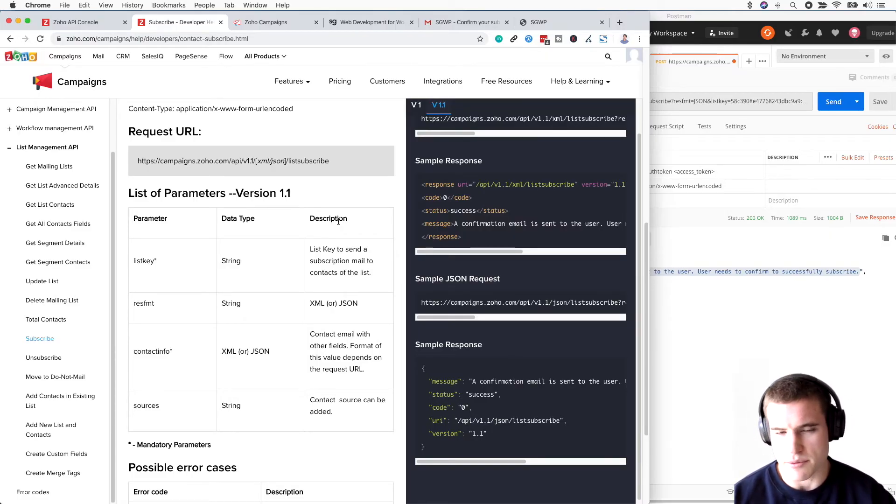
{"action": "scroll", "coordinate": [335, 222], "scroll_direction": "down", "scroll_amount": 1}
{"action": "scroll", "coordinate": [333, 224], "scroll_direction": "down", "scroll_amount": 3}
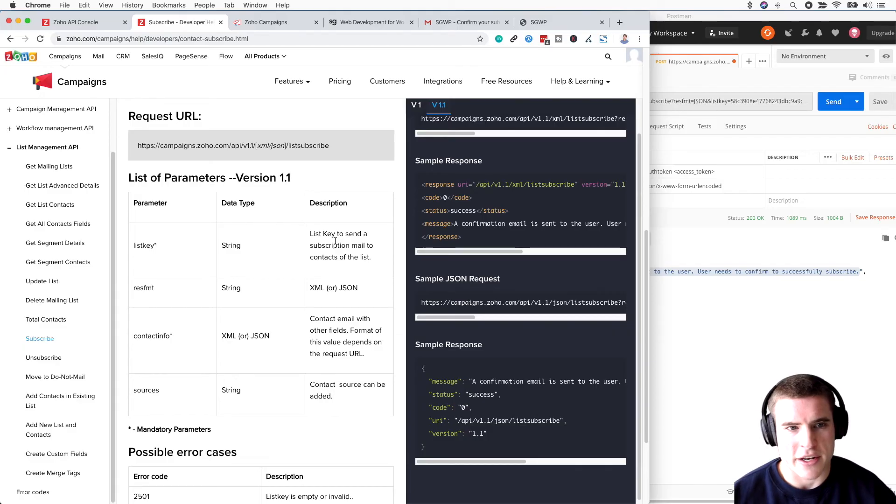
Step: Select the authorization code in the sgwebpartners tab's address bar
{"action": "left_click", "coordinate": [369, 22]}
{"action": "left_click", "coordinate": [180, 38]}
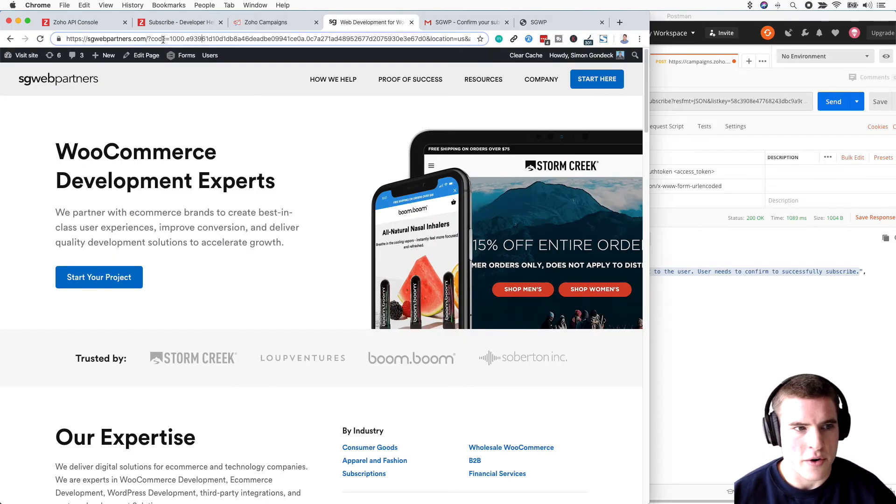
{"action": "left_click_drag", "start_coordinate": [170, 38], "coordinate": [426, 39]}
{"action": "mouse_move", "coordinate": [393, 85]}
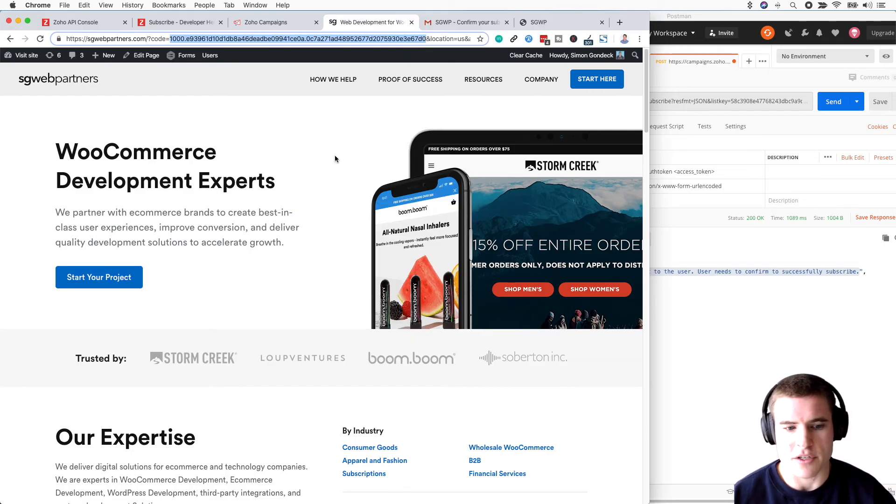